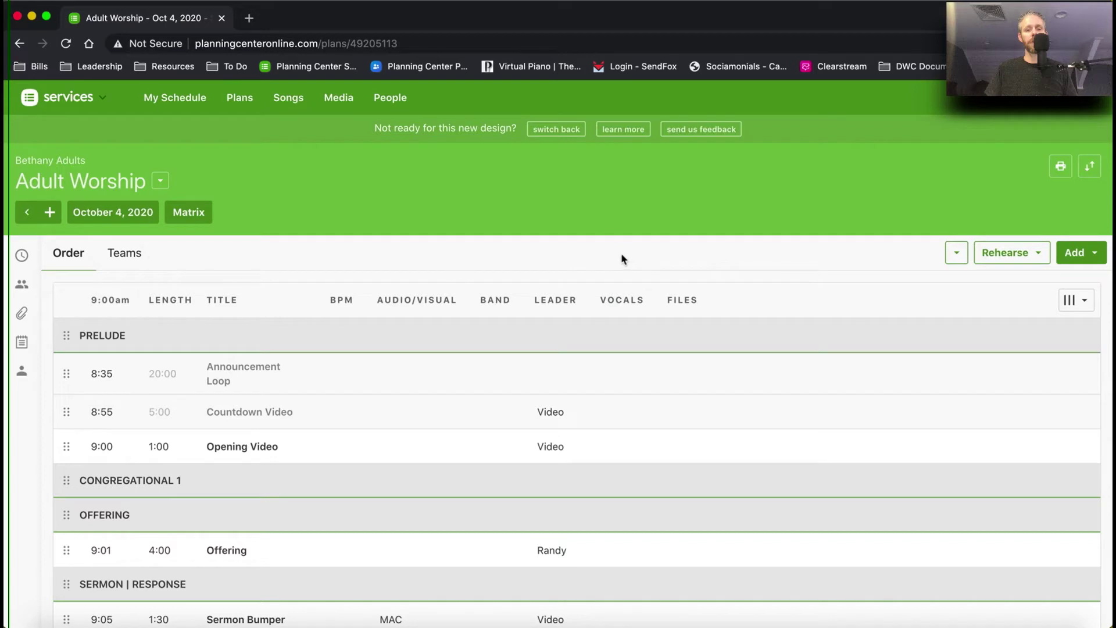
# Rename the CONGREGATIONAL 1 header, between Opening Video and Offering, to 'Music'
pyautogui.scroll(-5, 622, 254)
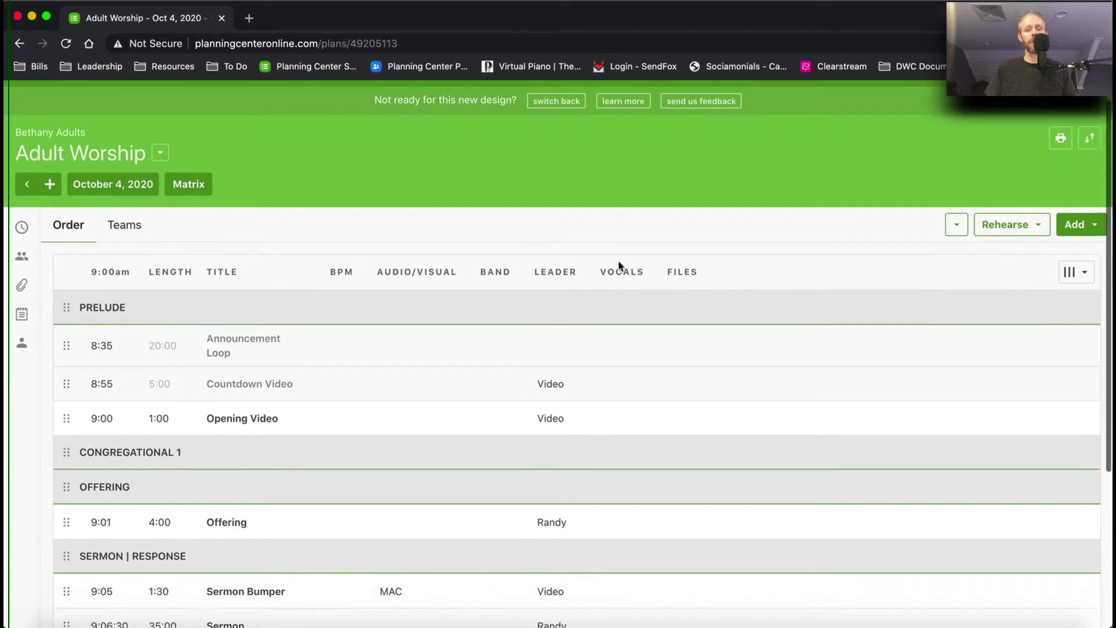
pyautogui.scroll(5, 424, 227)
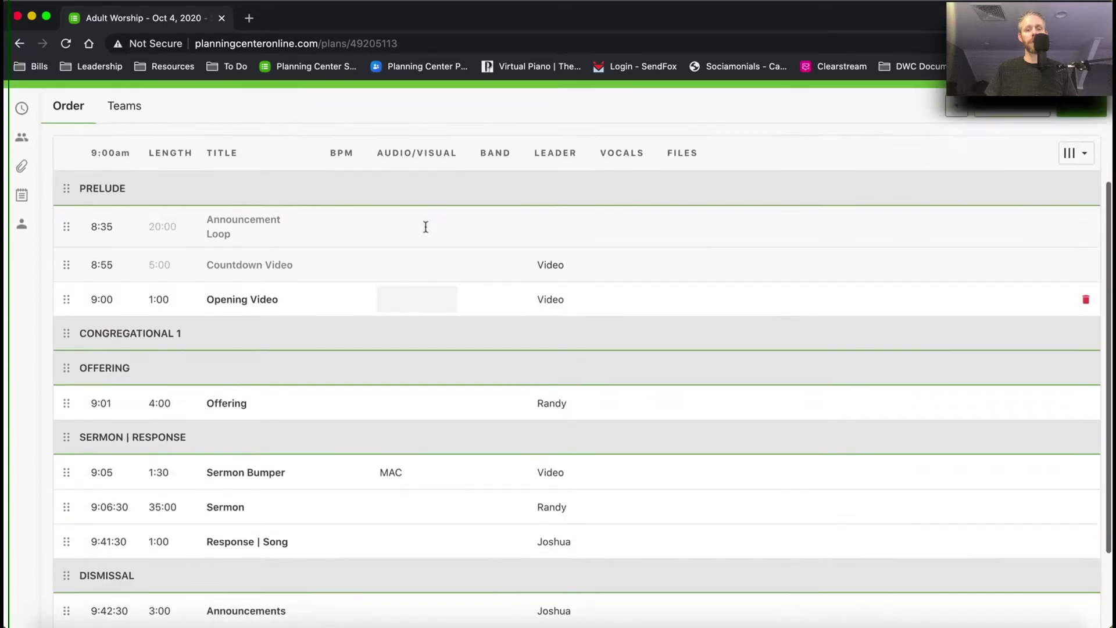
pyautogui.scroll(-3, 426, 331)
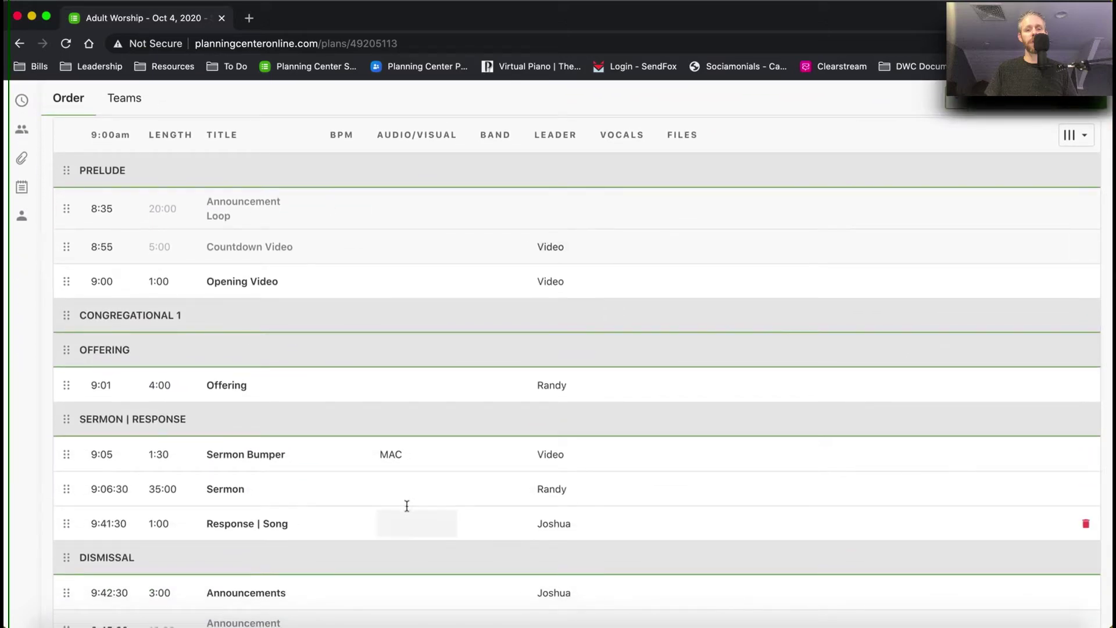
pyautogui.scroll(1, 476, 506)
pyautogui.scroll(1, 475, 507)
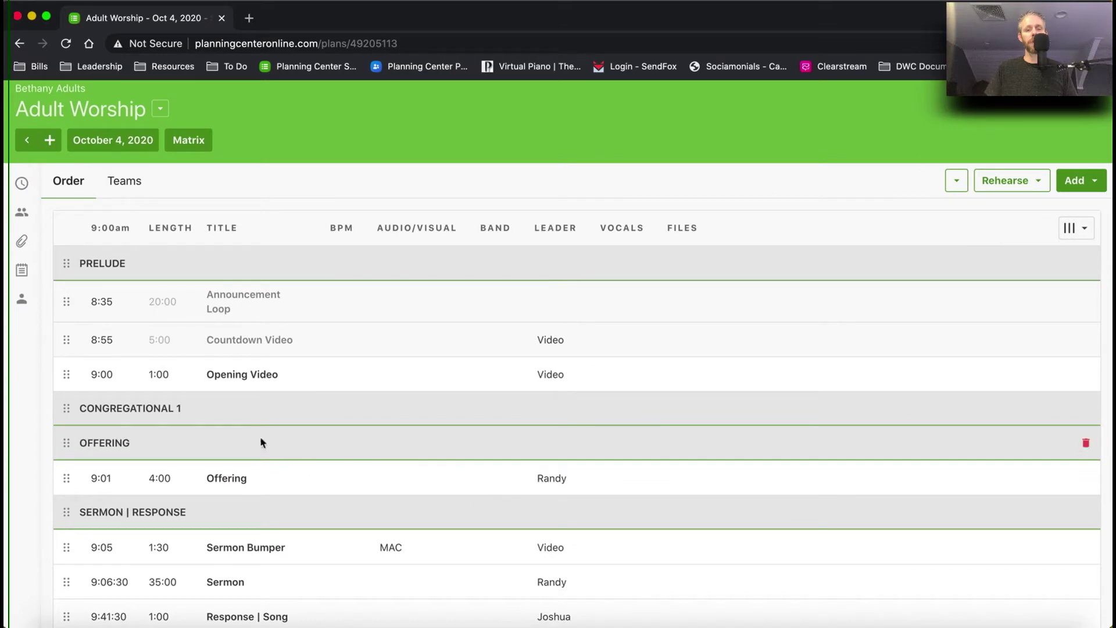
pyautogui.click(219, 406)
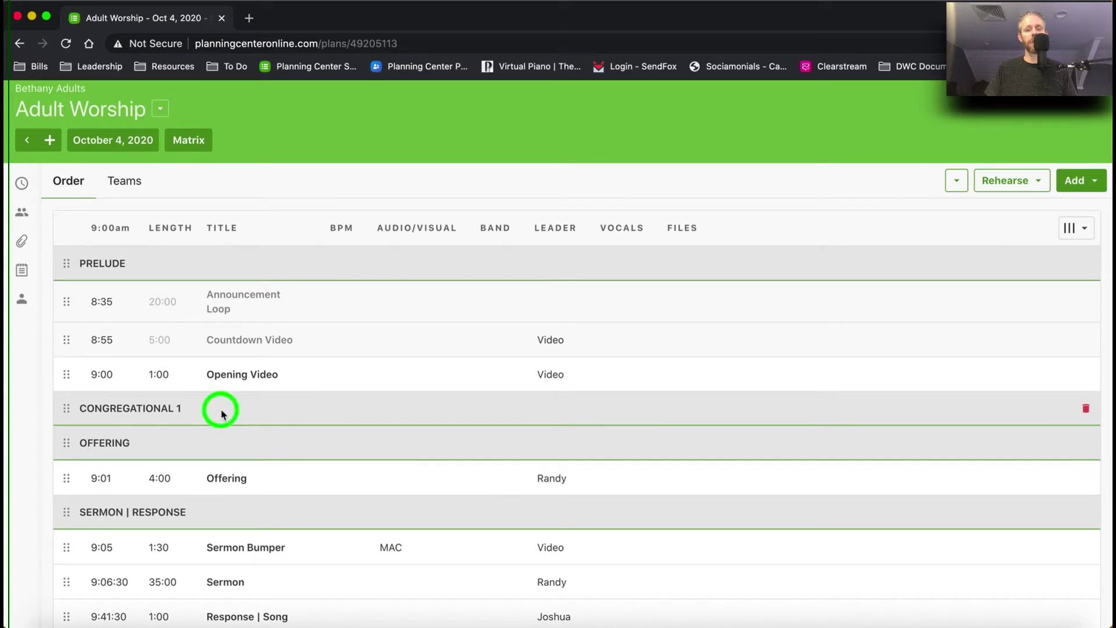
pyautogui.click(183, 406)
pyautogui.click(164, 413)
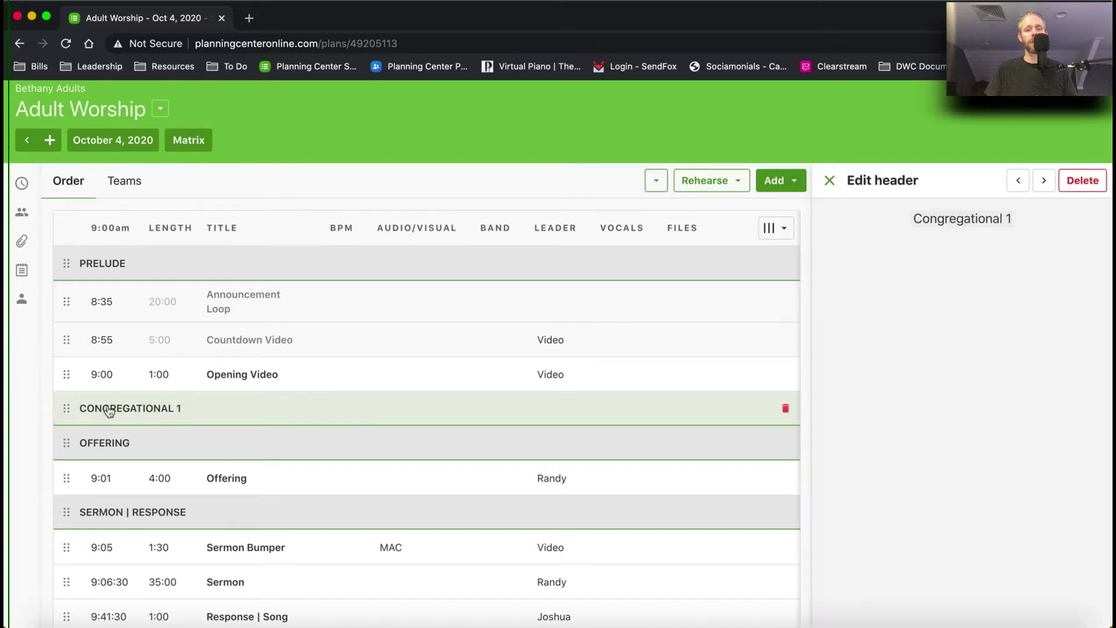
pyautogui.tripleClick(966, 215)
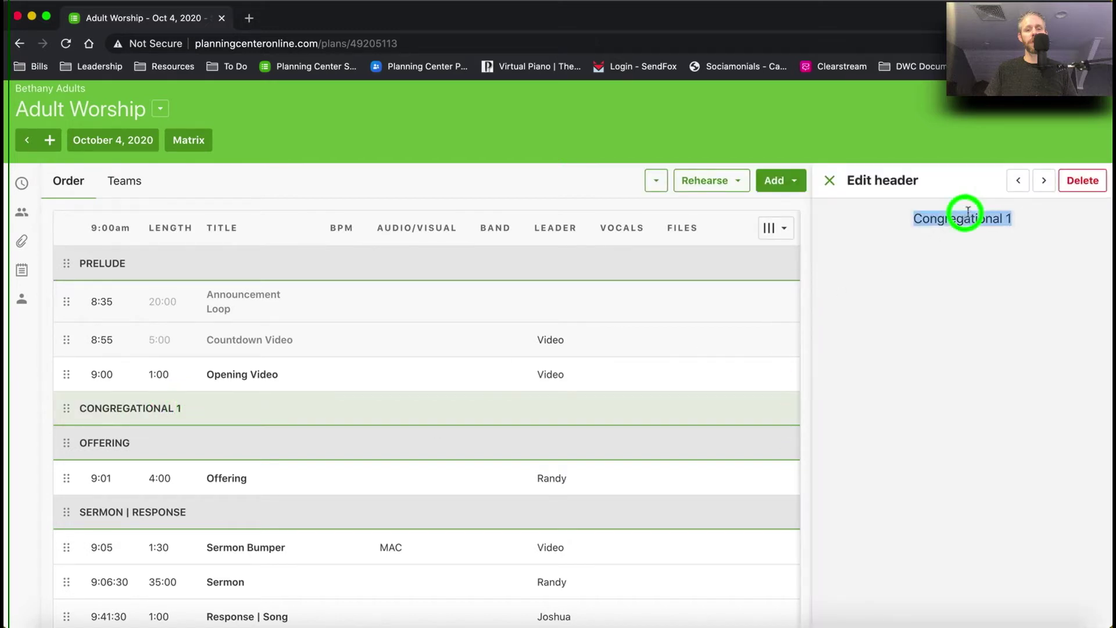
pyautogui.write('Music')
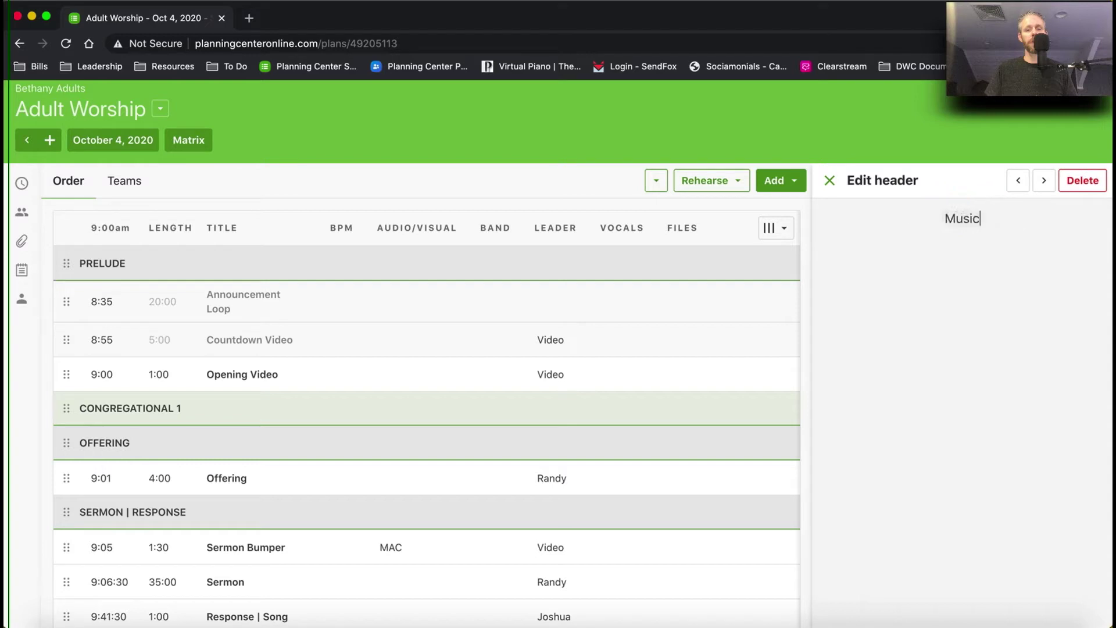
pyautogui.click(829, 180)
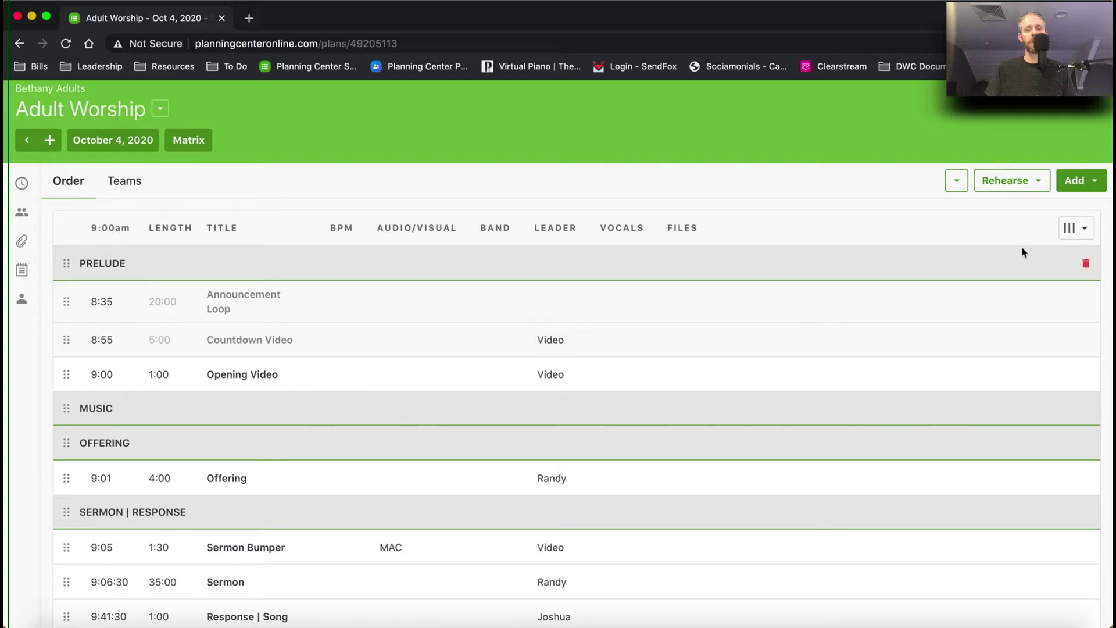
# Drag a new Song item from the Add menu between Music and Offering, opening Select Song
pyautogui.click(1096, 182)
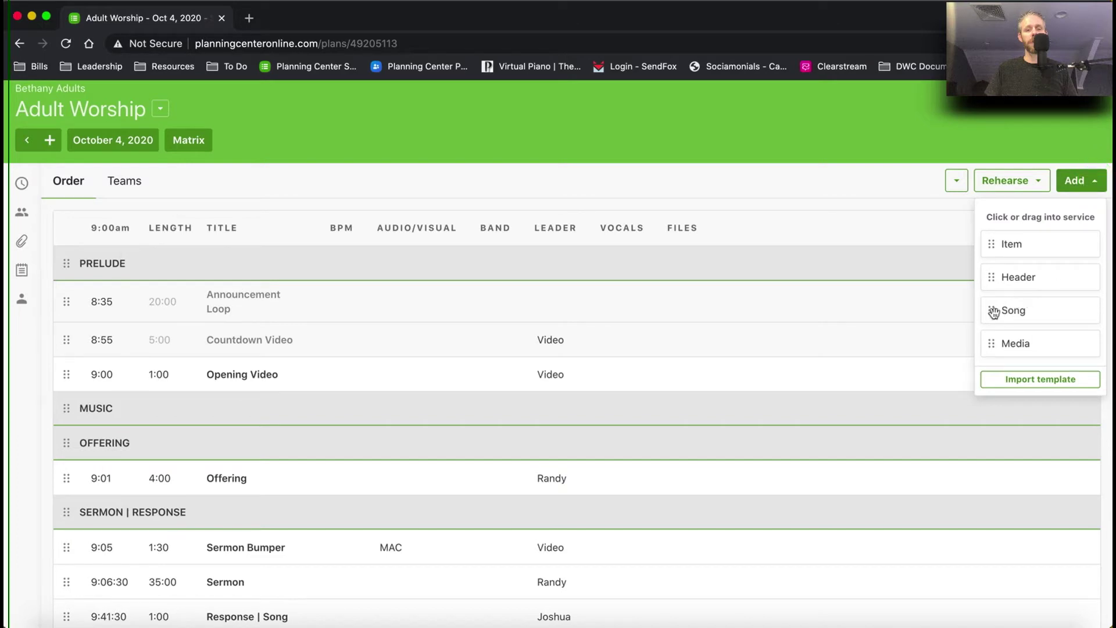
pyautogui.click(866, 187)
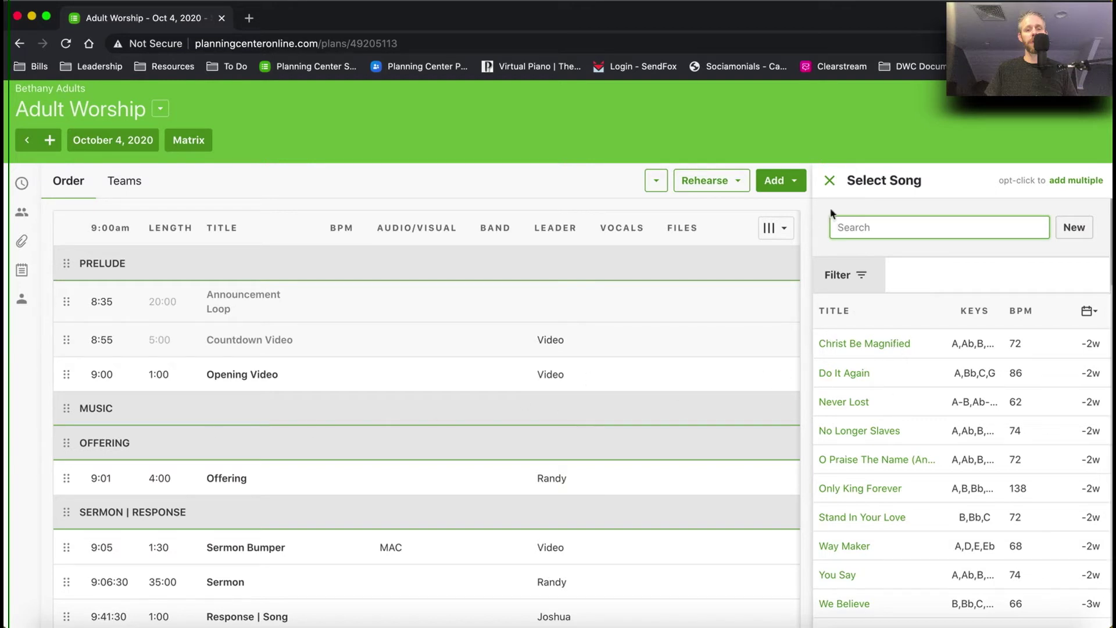
pyautogui.click(829, 181)
pyautogui.click(1069, 117)
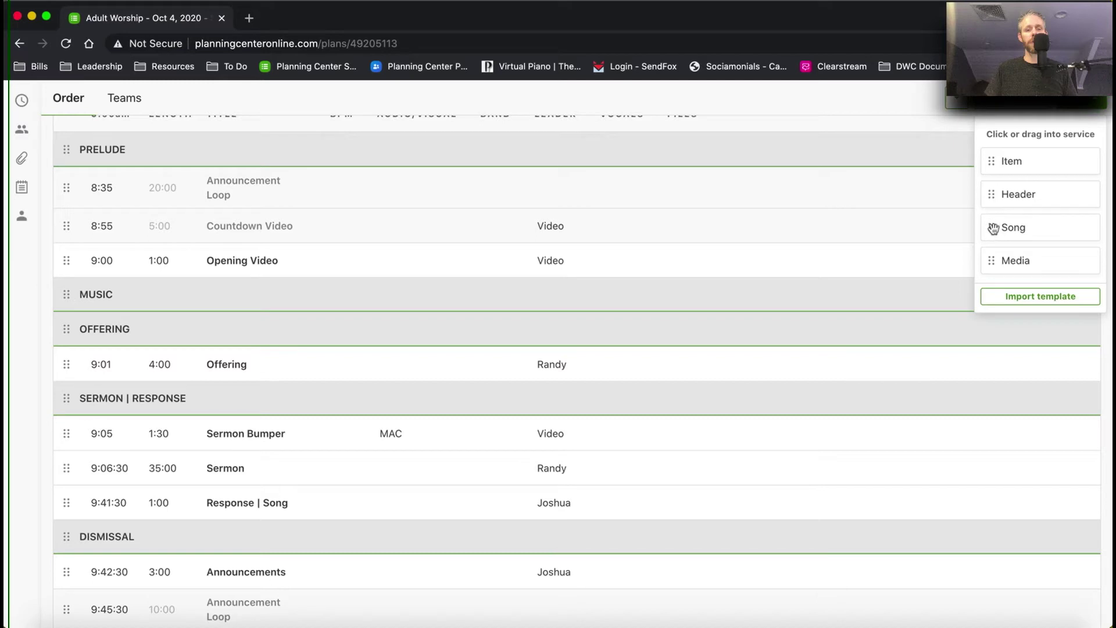
pyautogui.moveTo(992, 227); pyautogui.dragTo(403, 309)
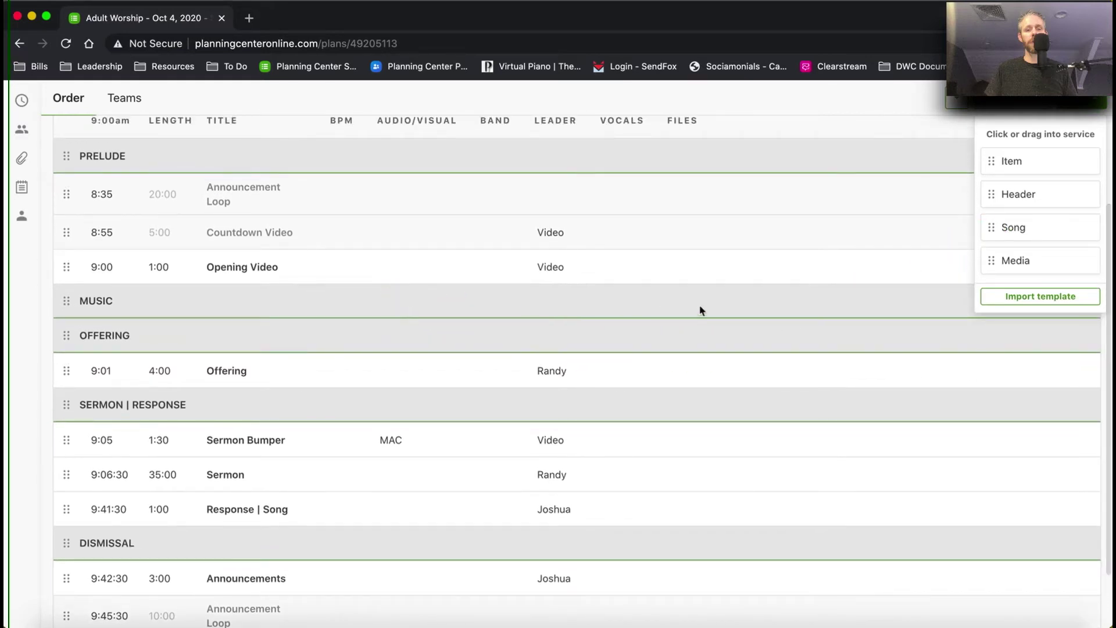
pyautogui.moveTo(995, 227); pyautogui.dragTo(369, 334)
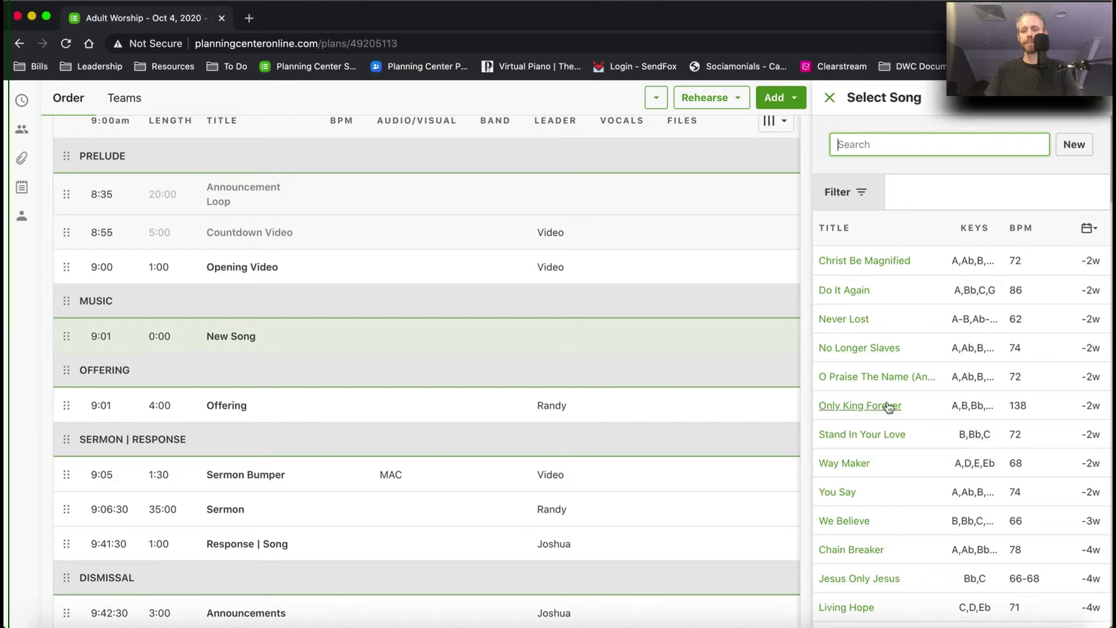
# Select Only King Forever, Never Lost, You Say and Living Hope in the song list
pyautogui.scroll(-1, 889, 406)
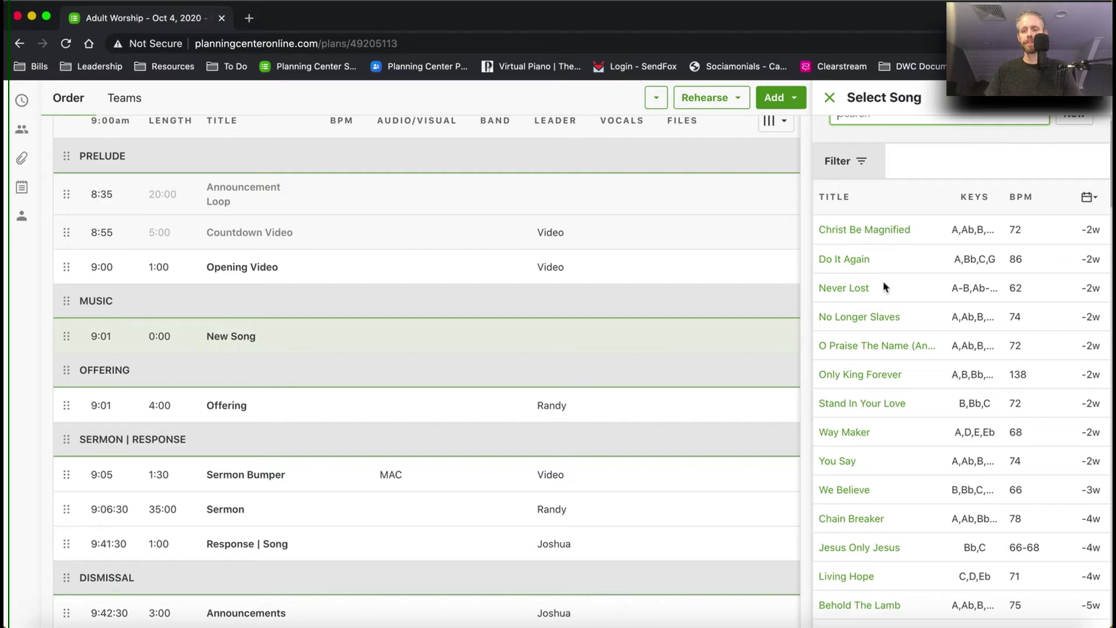
pyautogui.click(857, 377)
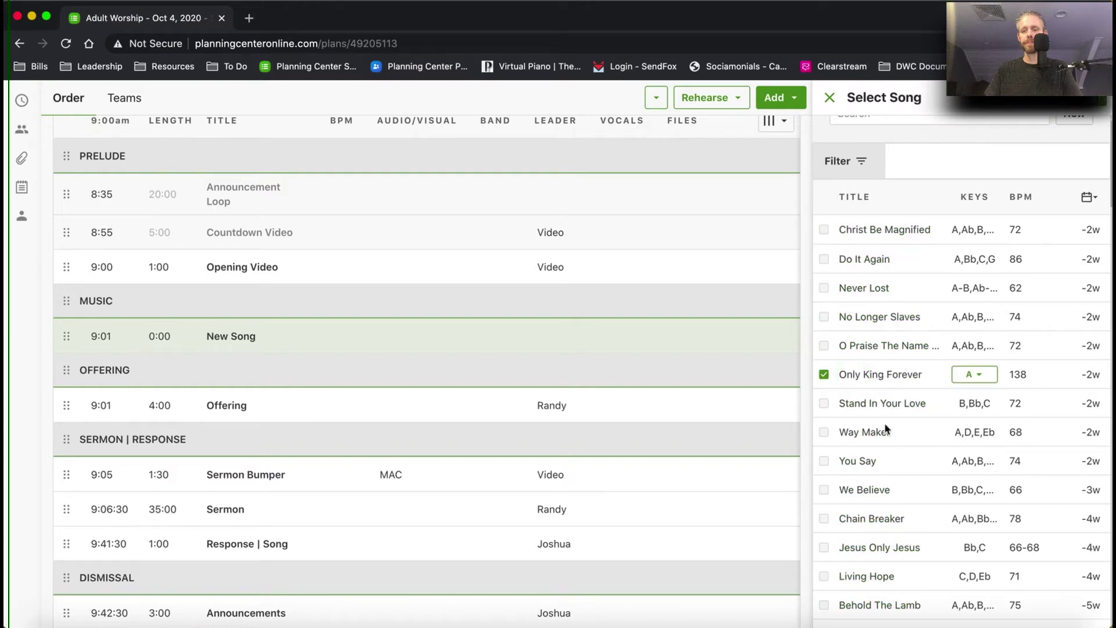
pyautogui.click(824, 288)
pyautogui.scroll(-1, 895, 488)
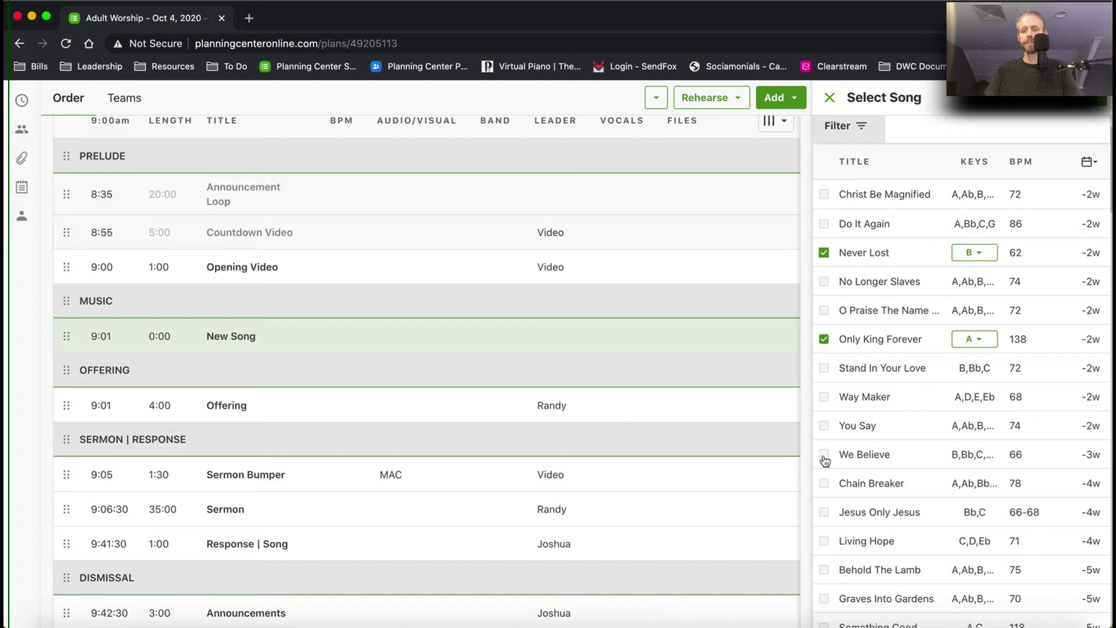
pyautogui.click(824, 426)
pyautogui.scroll(-1, 912, 451)
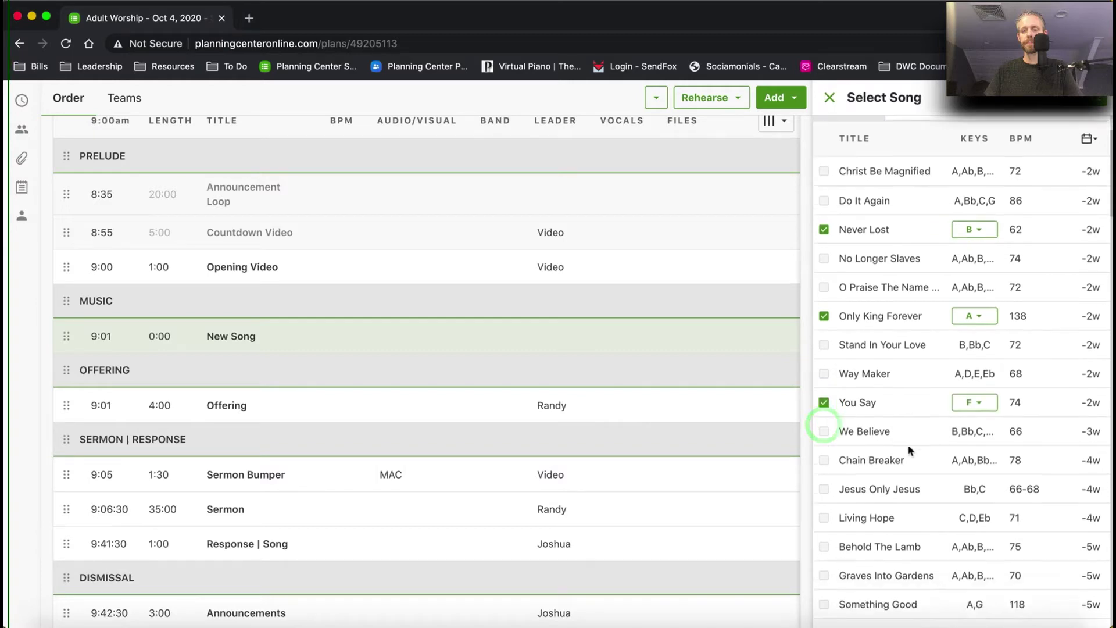
pyautogui.click(826, 499)
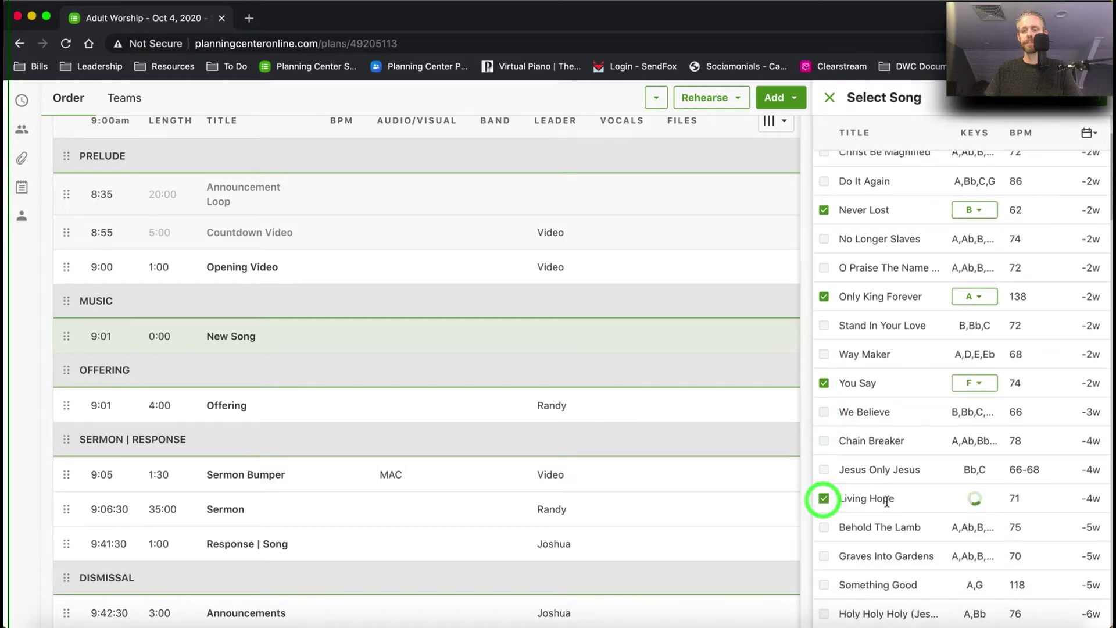
pyautogui.scroll(2, 945, 469)
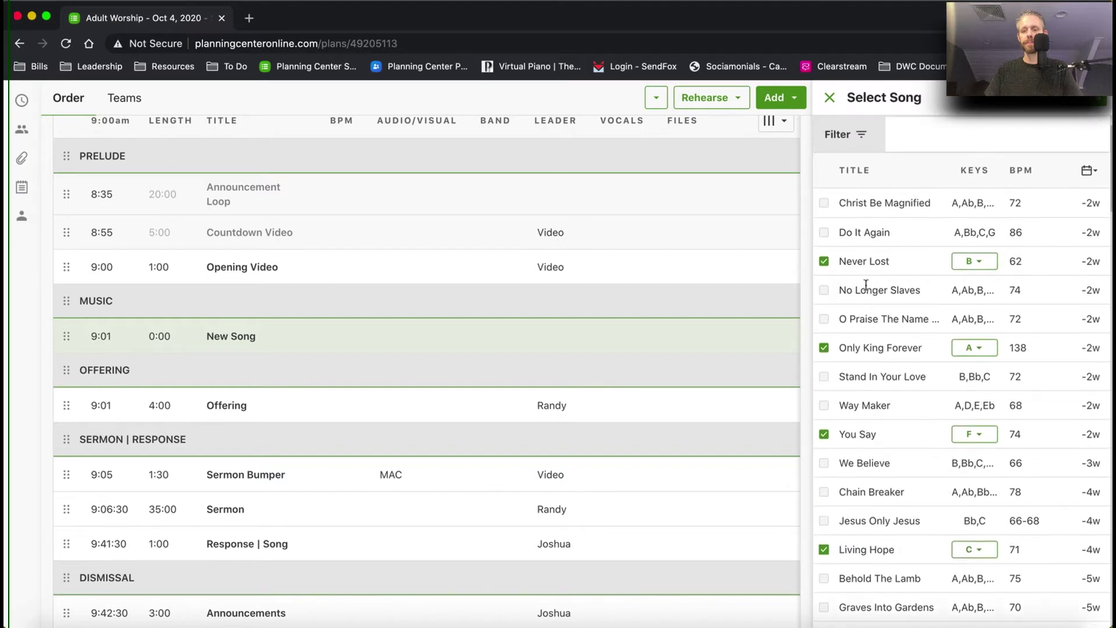
# Set Never Lost's key to A
pyautogui.click(980, 264)
pyautogui.click(845, 318)
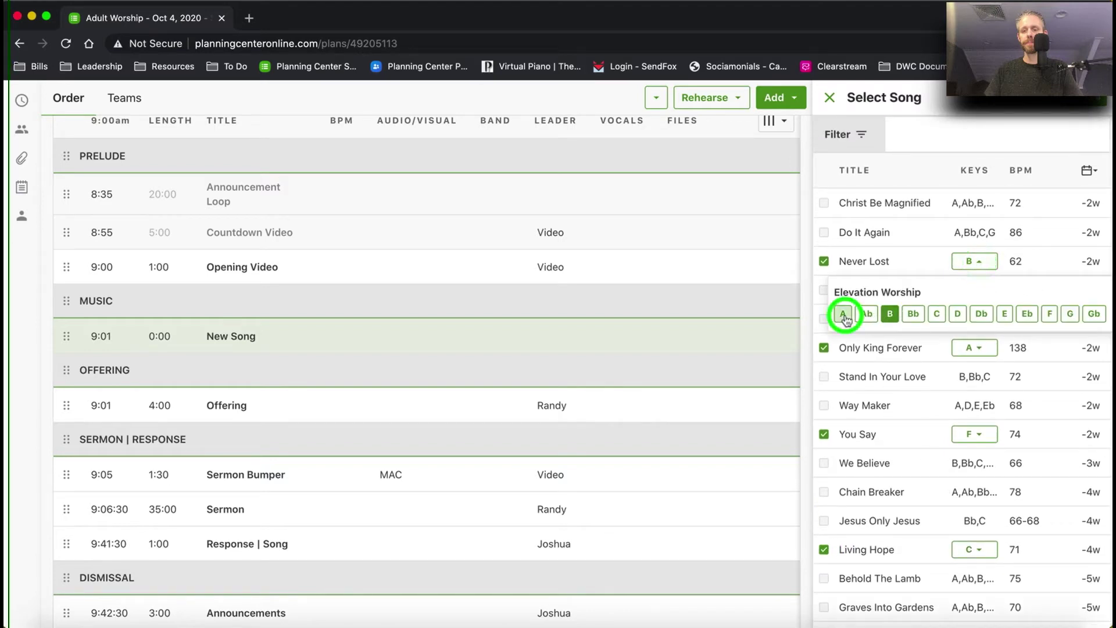
pyautogui.click(1050, 263)
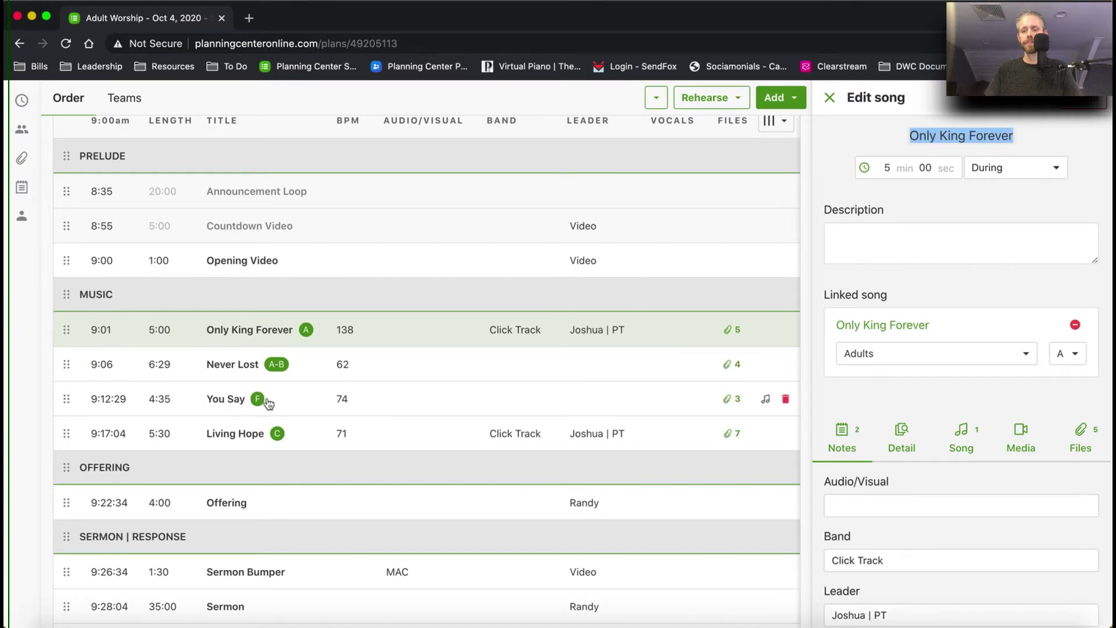
# Close the song editor and move Living Hope down to follow Sermon
pyautogui.click(830, 100)
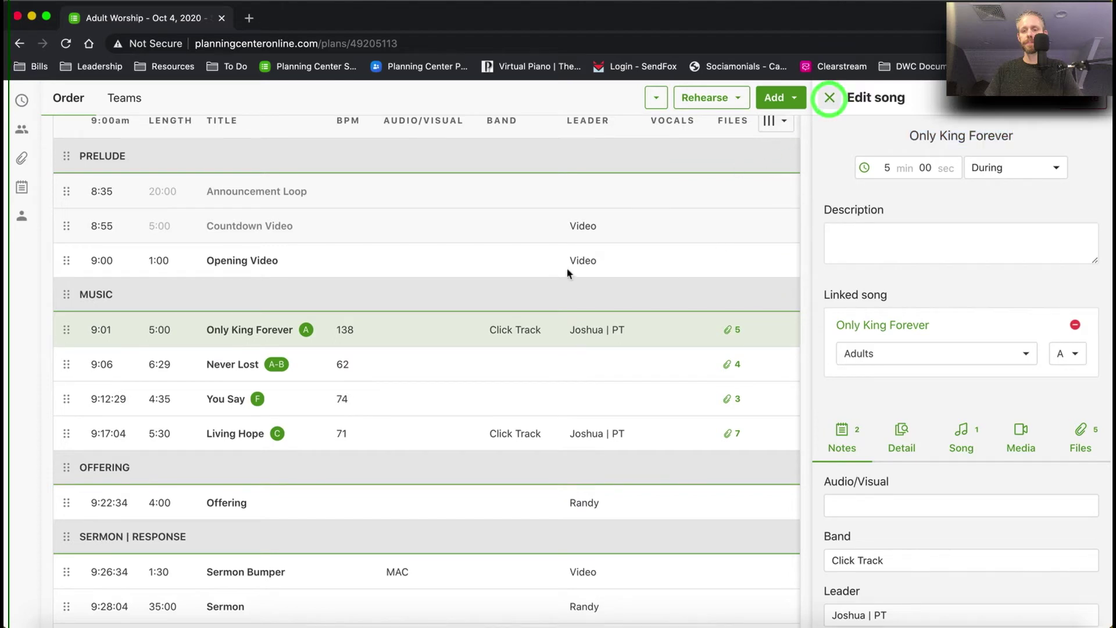
pyautogui.scroll(-1, 409, 341)
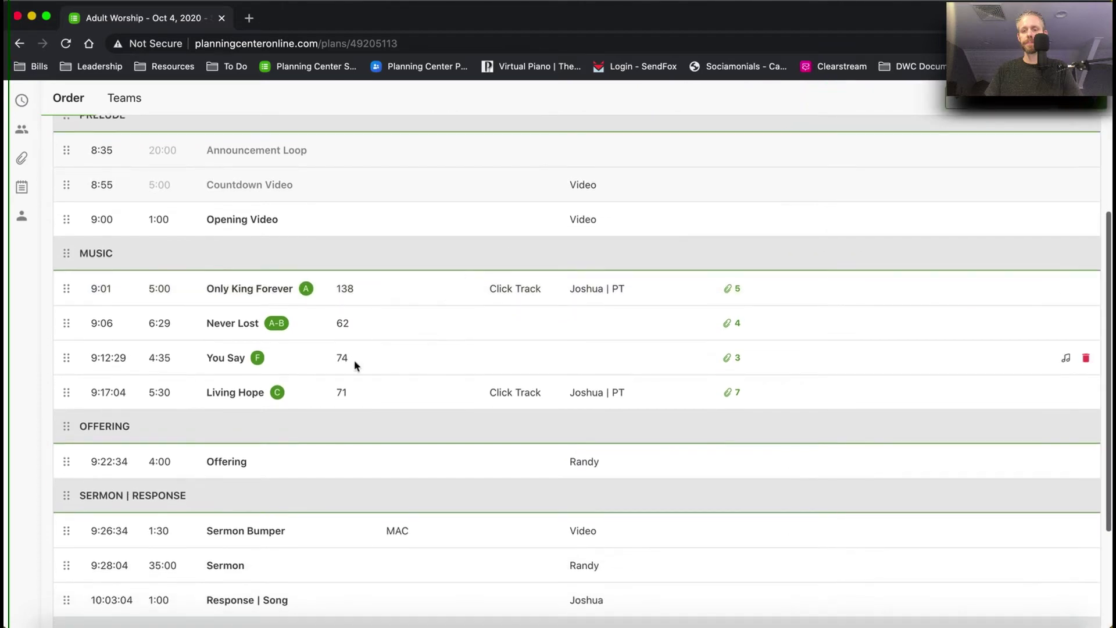
pyautogui.scroll(-1, 105, 394)
pyautogui.scroll(-2, 138, 395)
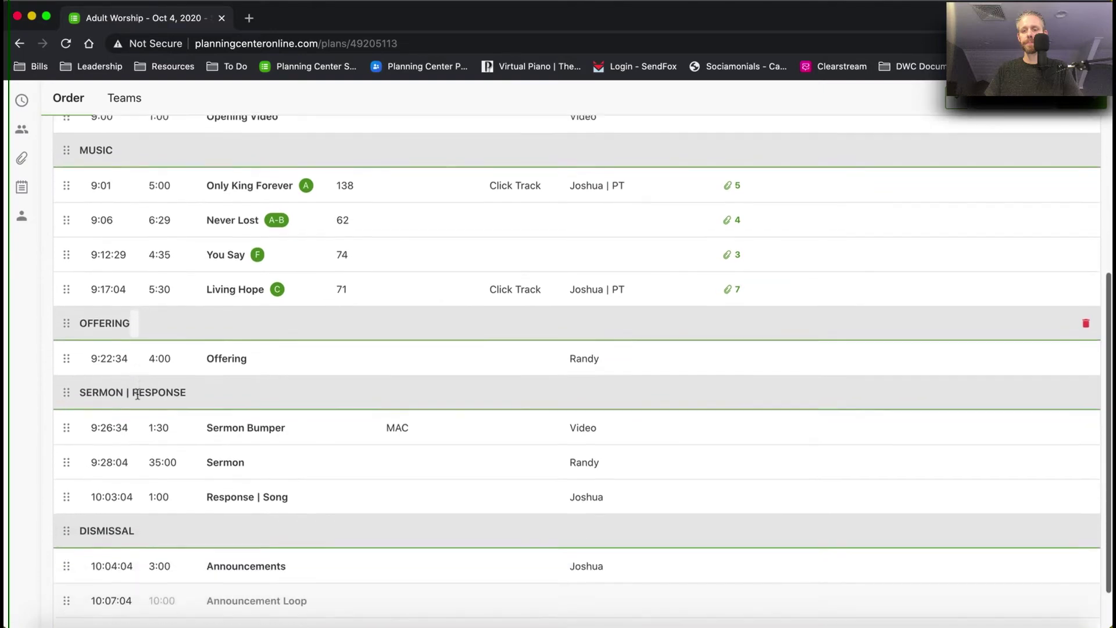
pyautogui.moveTo(91, 279)
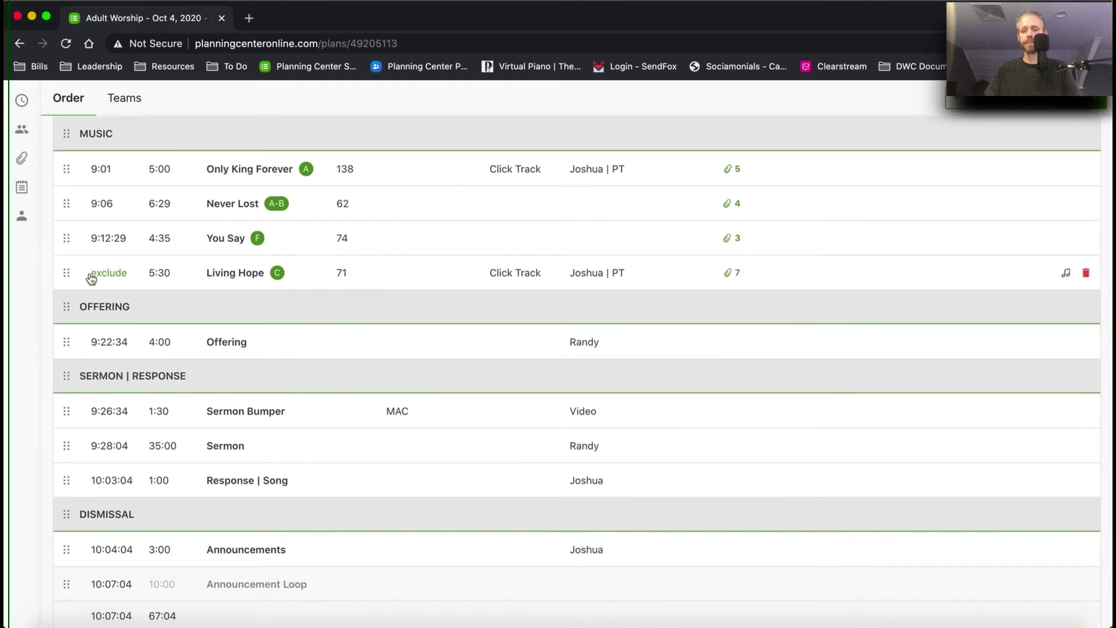
pyautogui.moveTo(67, 273); pyautogui.dragTo(84, 454)
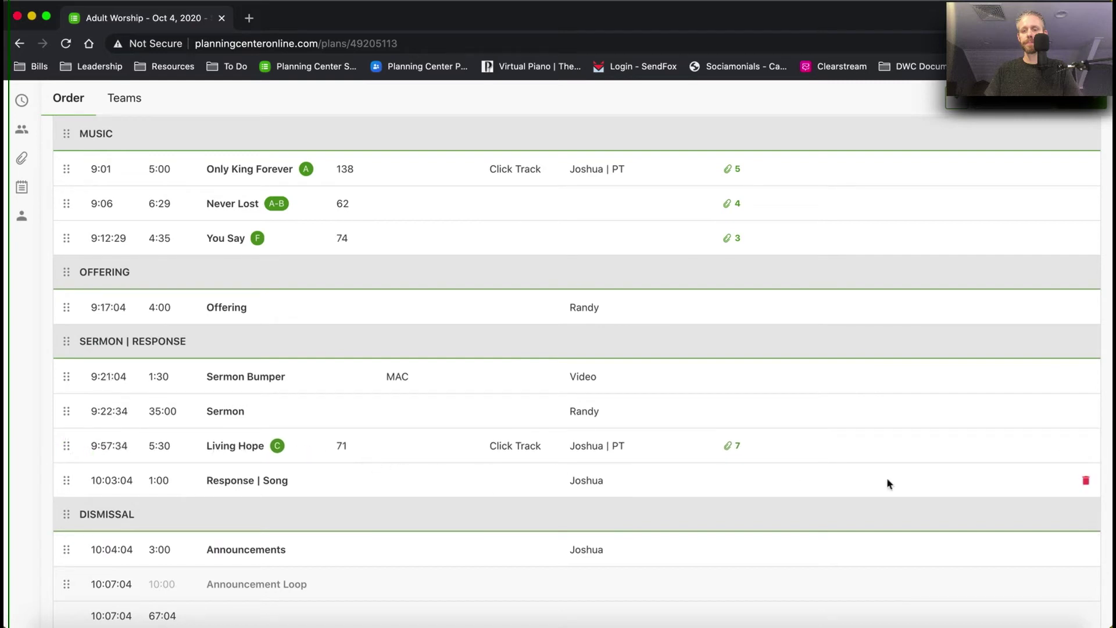
# Delete the Response | Song item, confirming with 'Yes, delete!'
pyautogui.click(1085, 483)
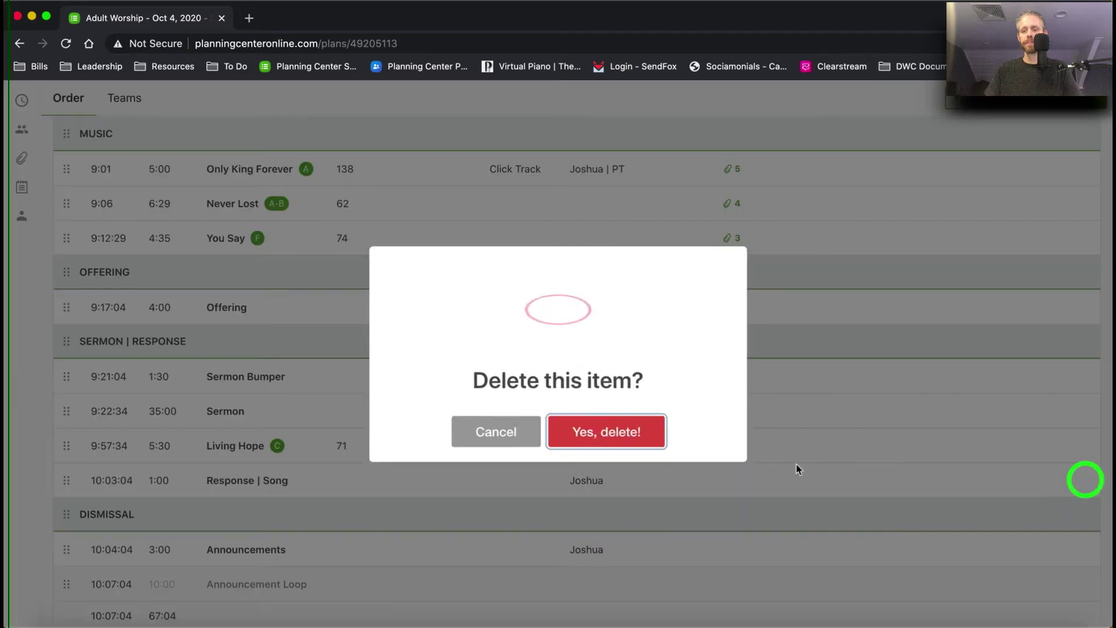
pyautogui.click(608, 431)
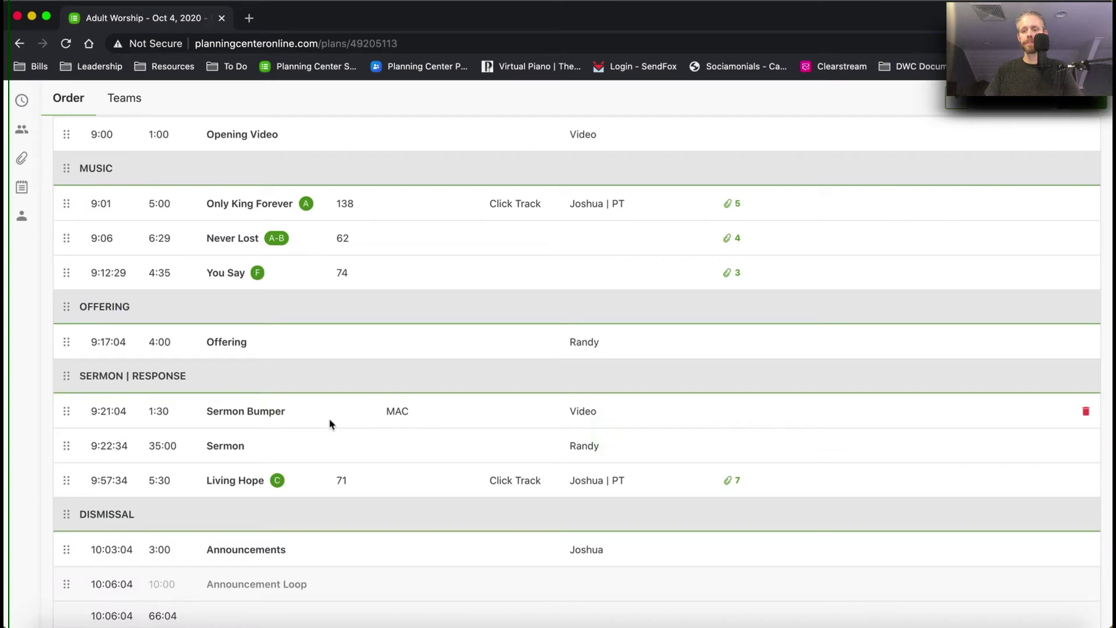
pyautogui.scroll(3, 329, 417)
pyautogui.scroll(3, 329, 423)
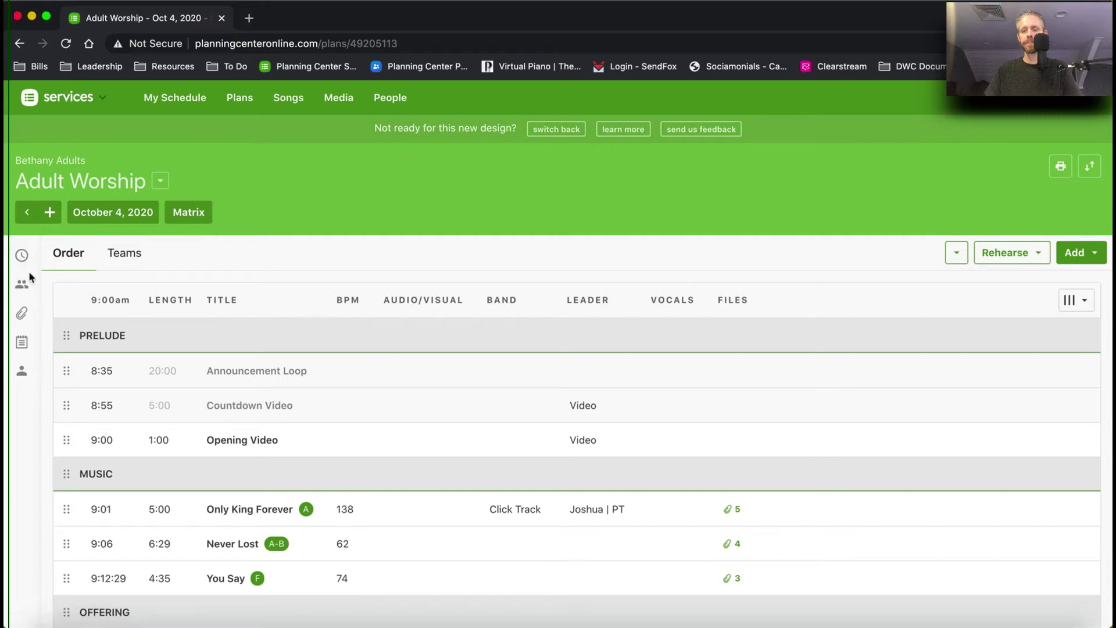
pyautogui.click(22, 256)
pyautogui.click(23, 336)
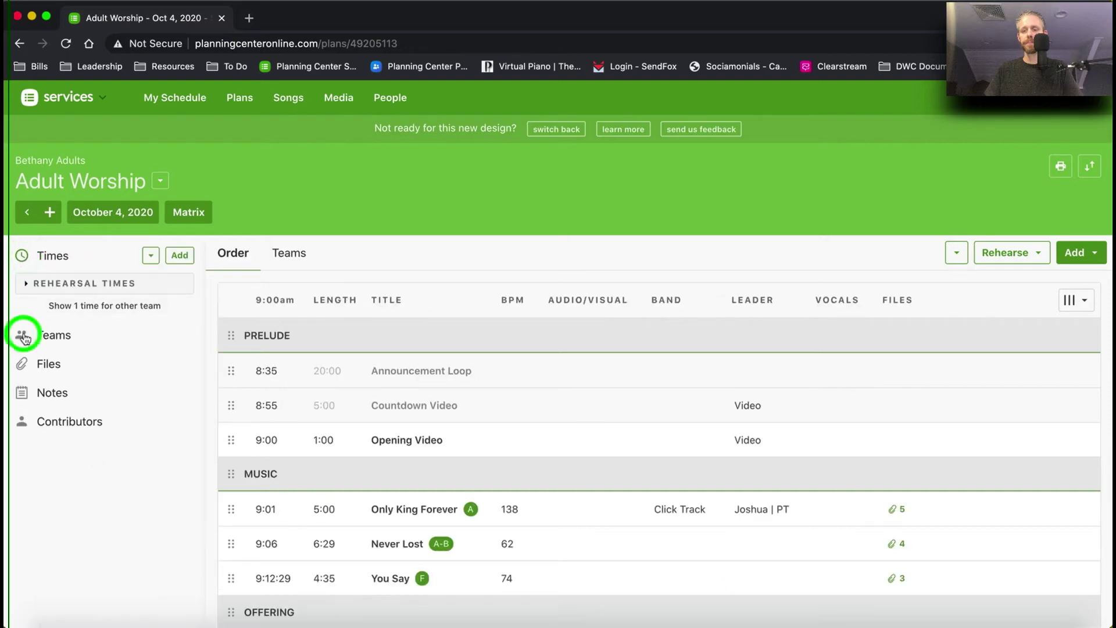
pyautogui.scroll(-5, 51, 375)
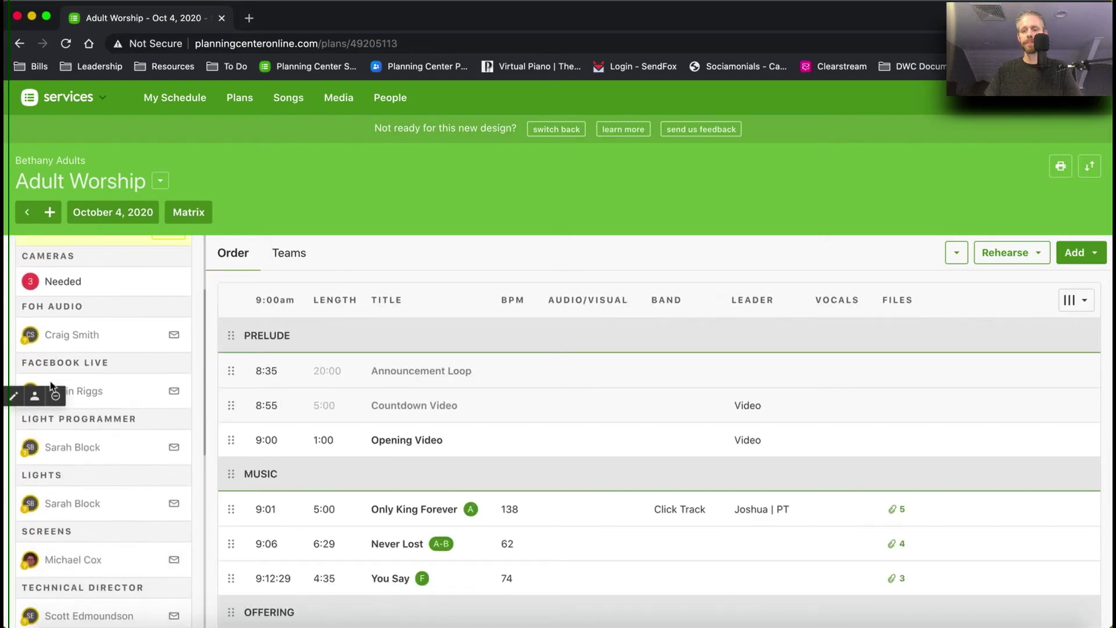
pyautogui.scroll(-10, 138, 368)
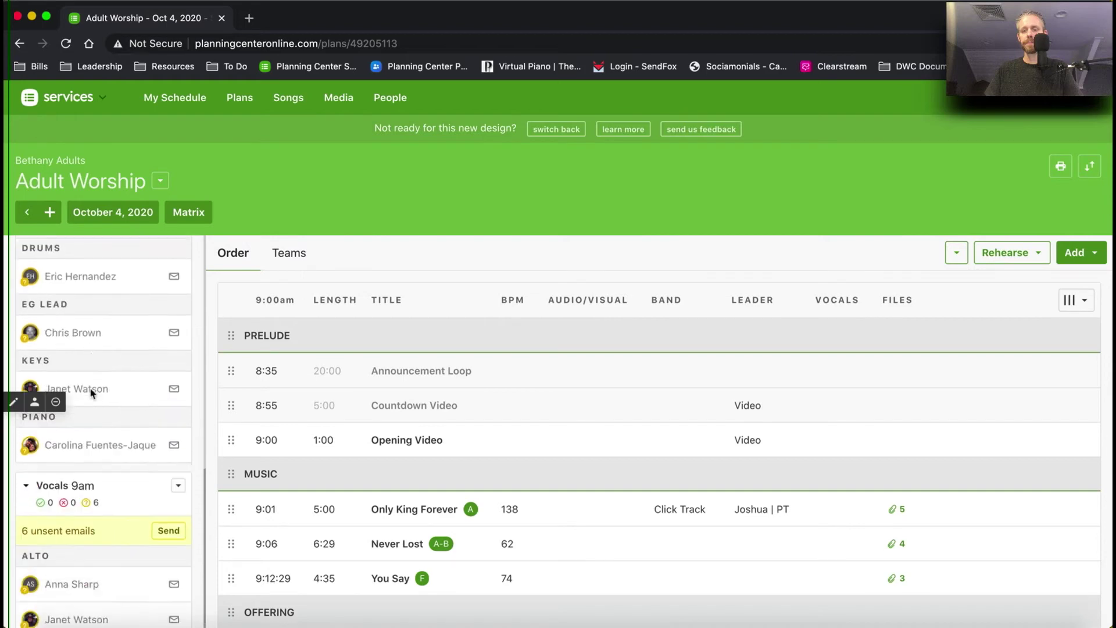
pyautogui.scroll(-15, 91, 393)
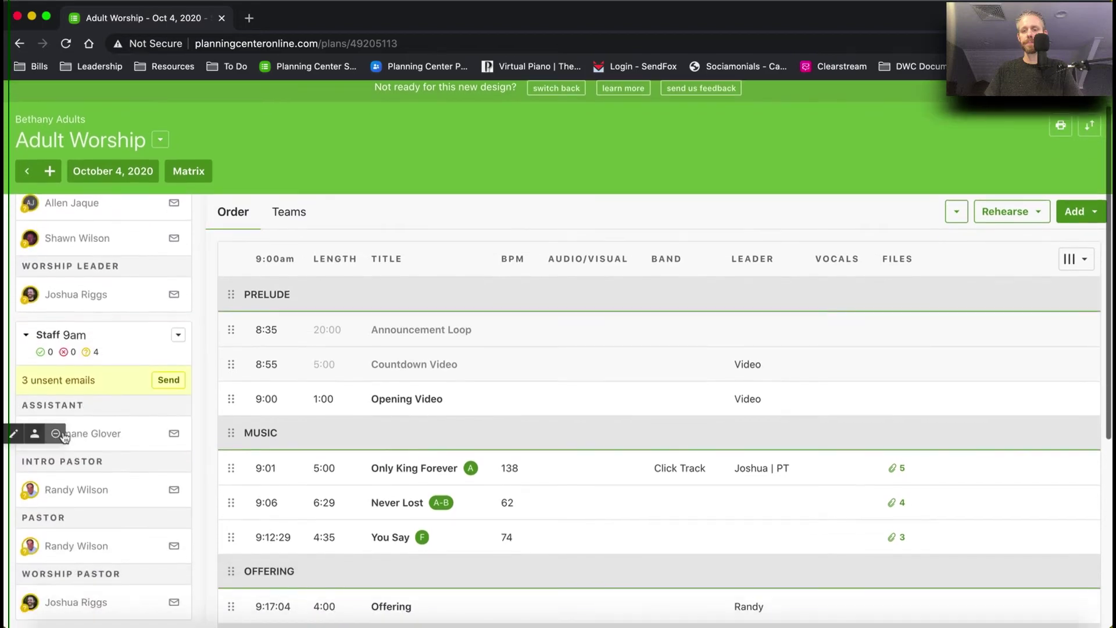
pyautogui.scroll(-10, 65, 437)
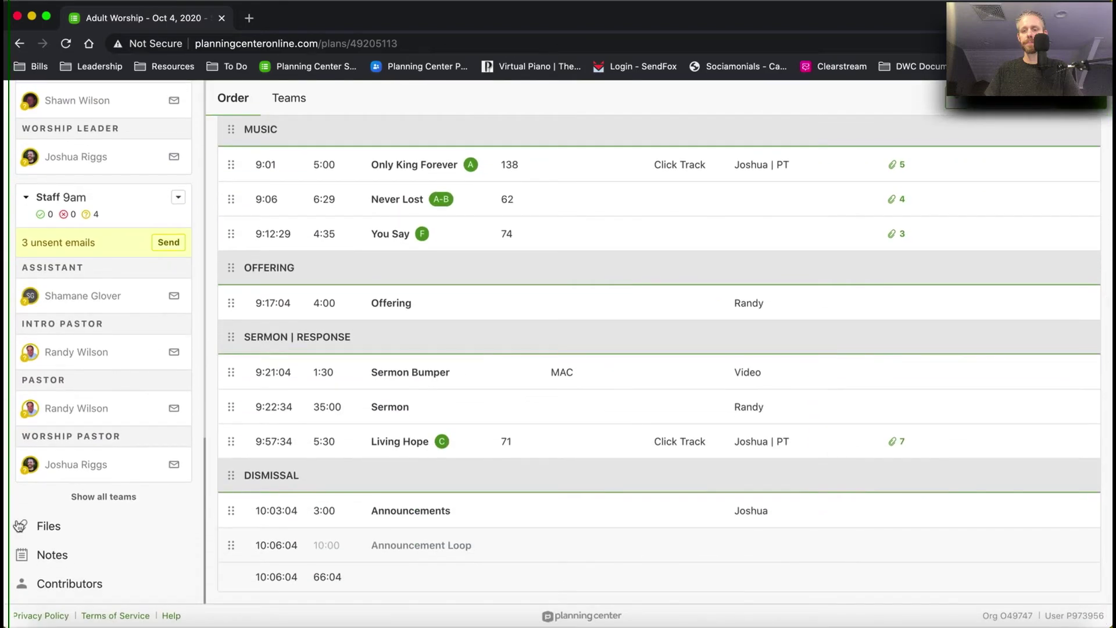
pyautogui.scroll(15, 25, 461)
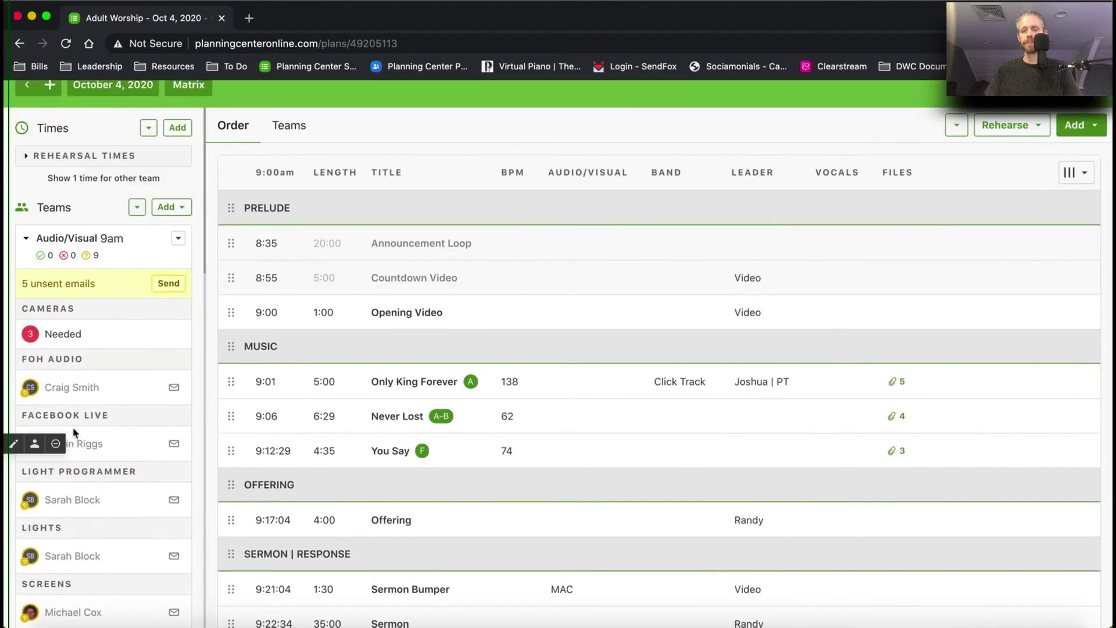
pyautogui.scroll(-15, 67, 323)
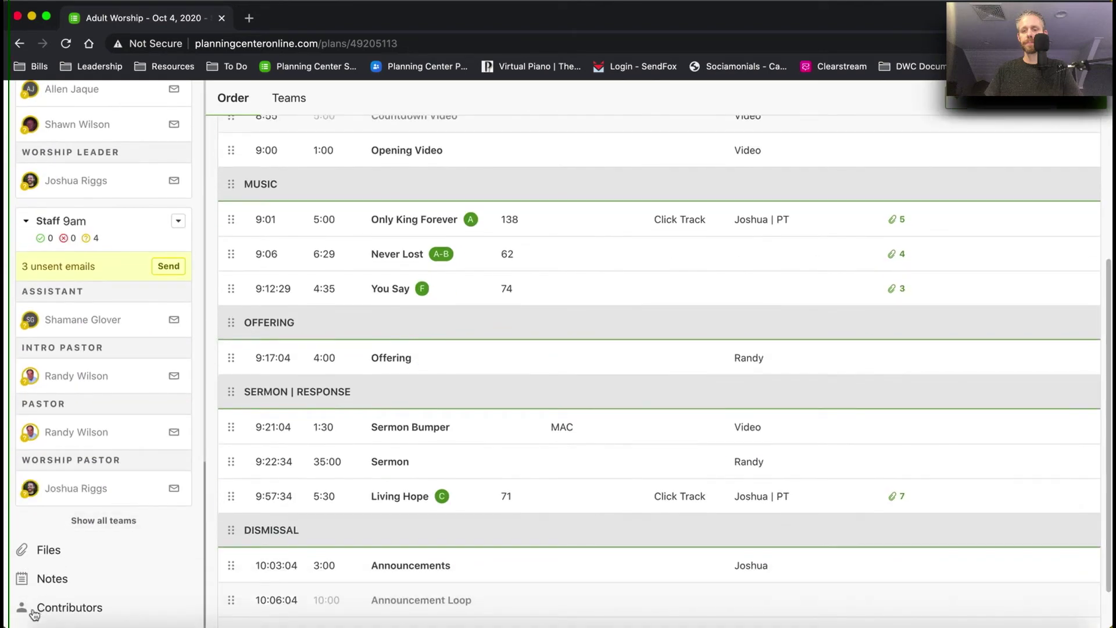
# Toggle the Contributors lists, then collapse the Teams roster in the plan sidebar
pyautogui.click(34, 611)
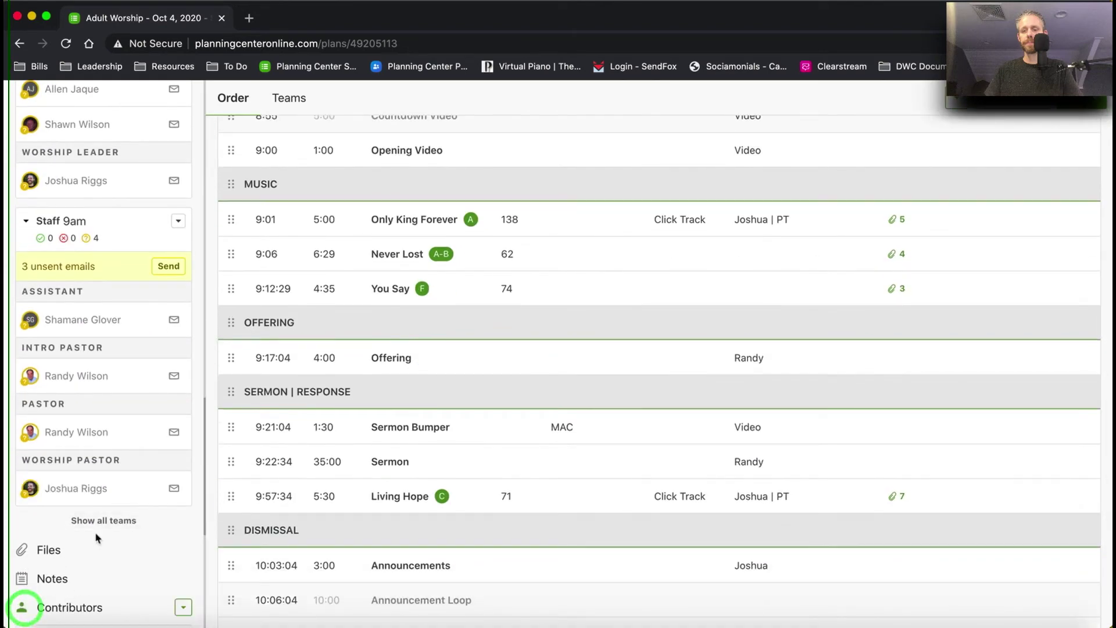
pyautogui.scroll(-5, 93, 523)
pyautogui.scroll(-1, 82, 446)
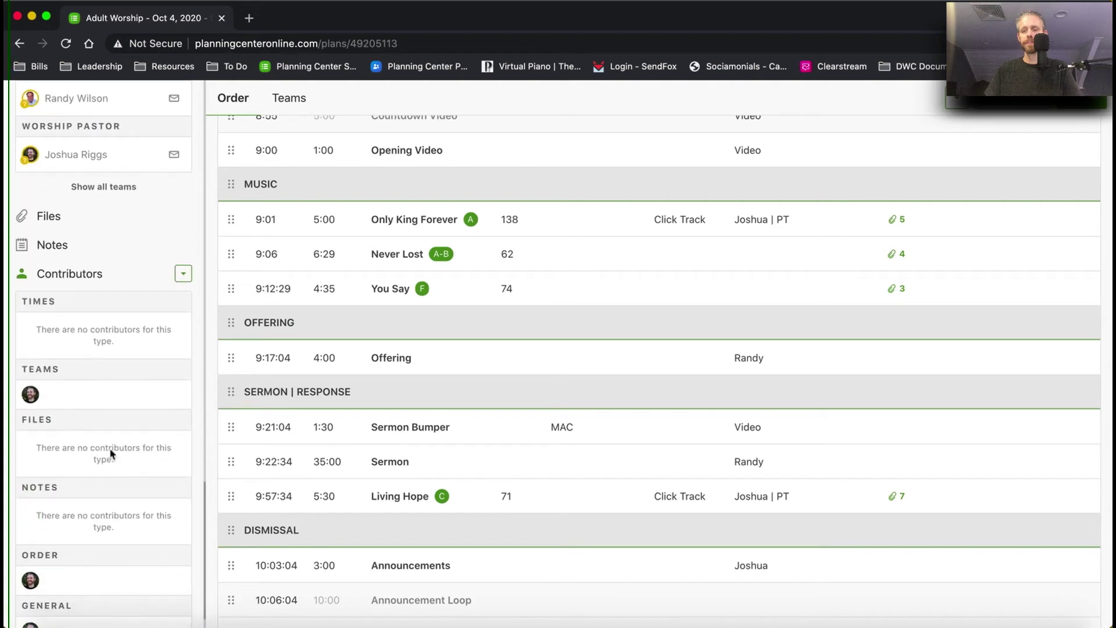
pyautogui.scroll(3, 93, 521)
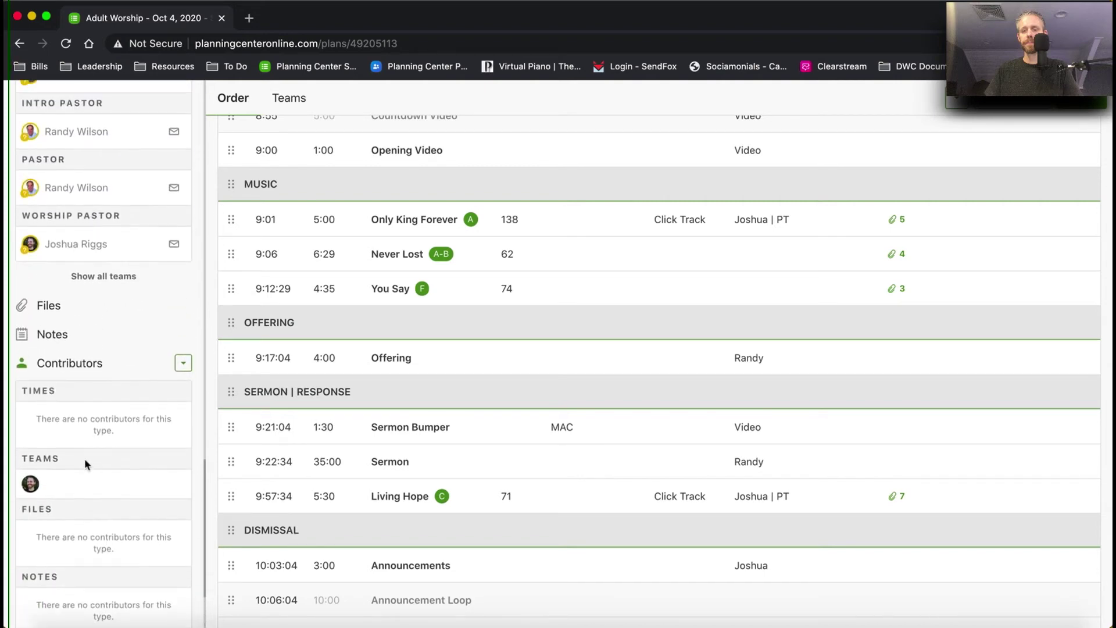
pyautogui.click(22, 363)
pyautogui.scroll(15, 96, 437)
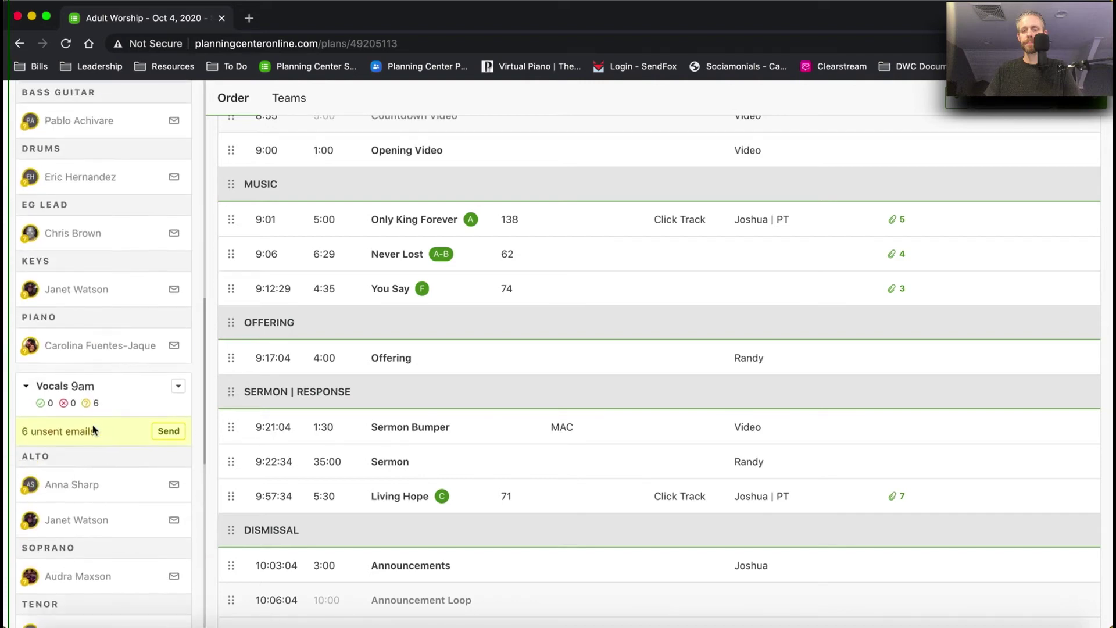
pyautogui.scroll(10, 93, 430)
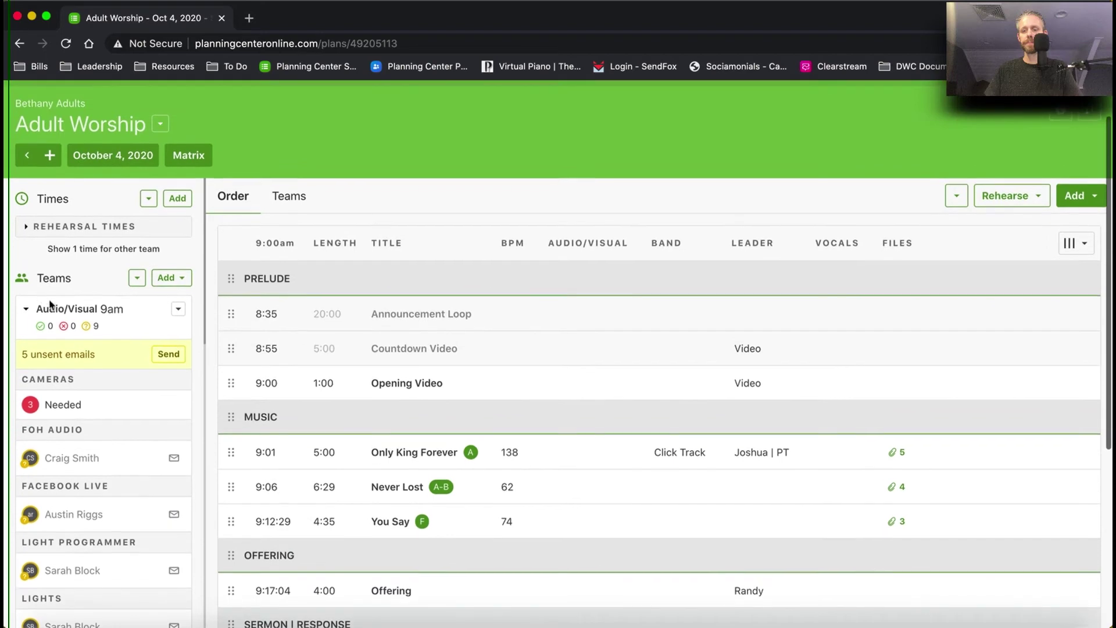
pyautogui.click(23, 278)
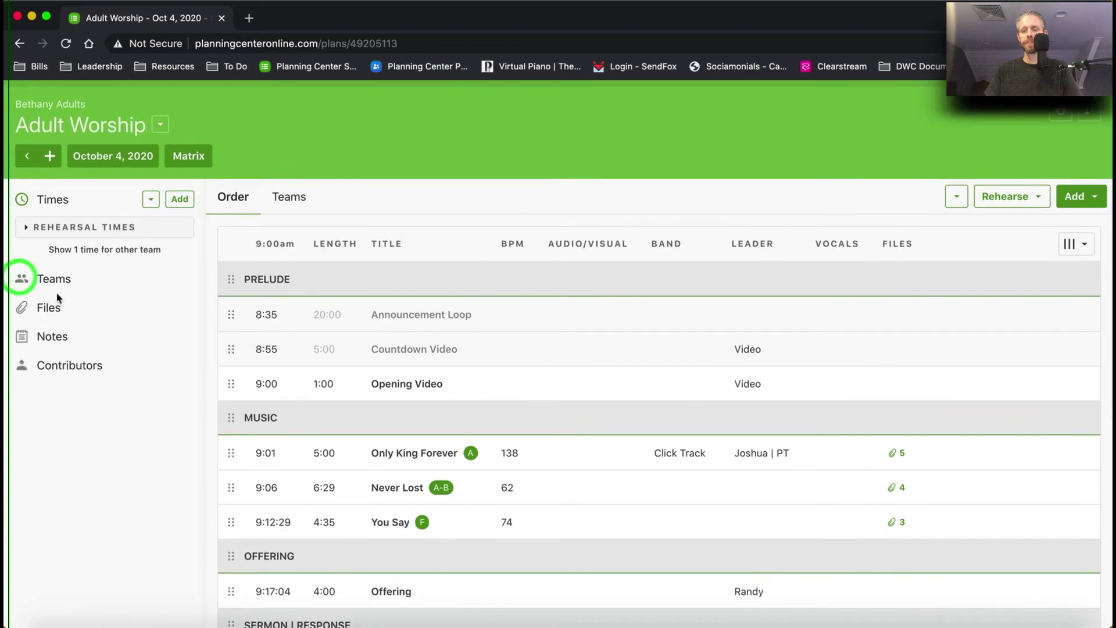
# Collapse the plan details sidebar to an icon strip and bring up Select Song with S
pyautogui.click(23, 201)
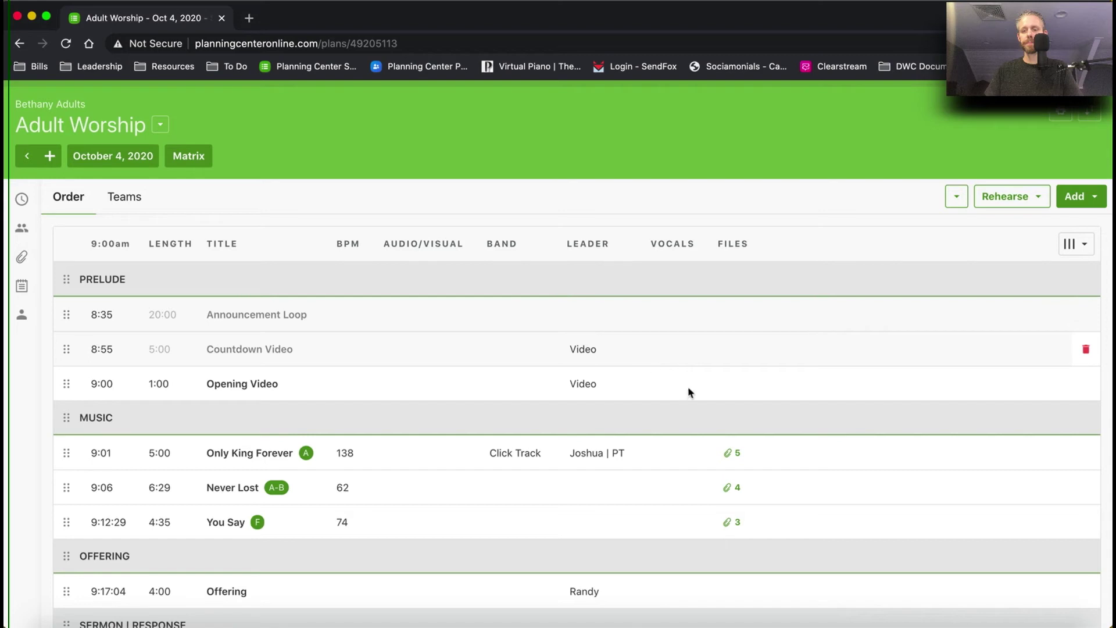
pyautogui.press('s')
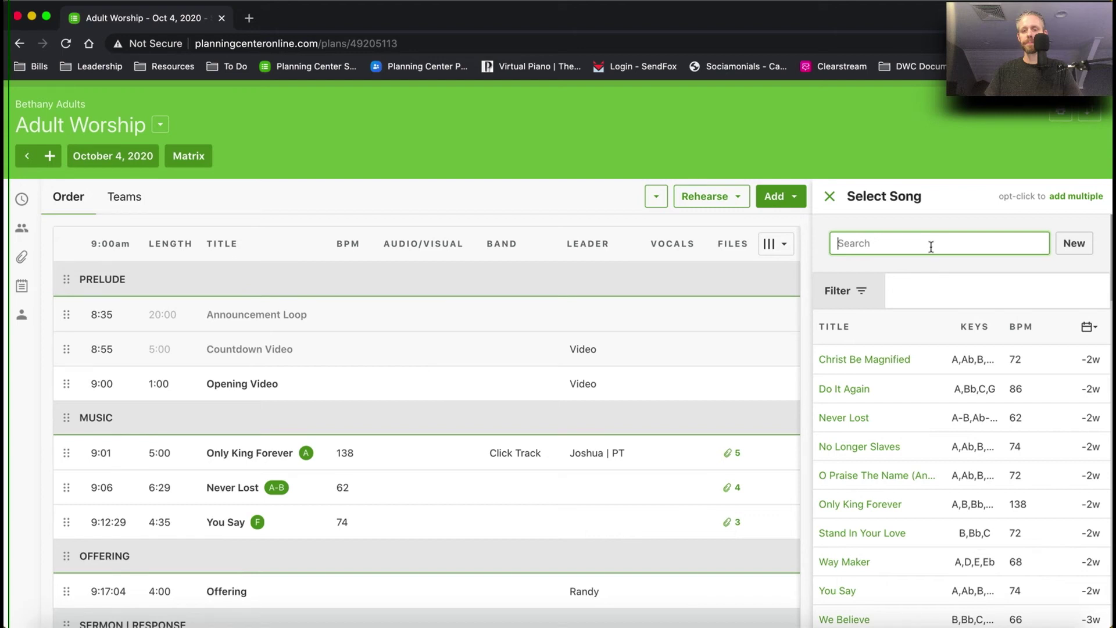
# Search 'way' and add Way Maker (key D, 68 BPM) to the plan
pyautogui.write('way maker')
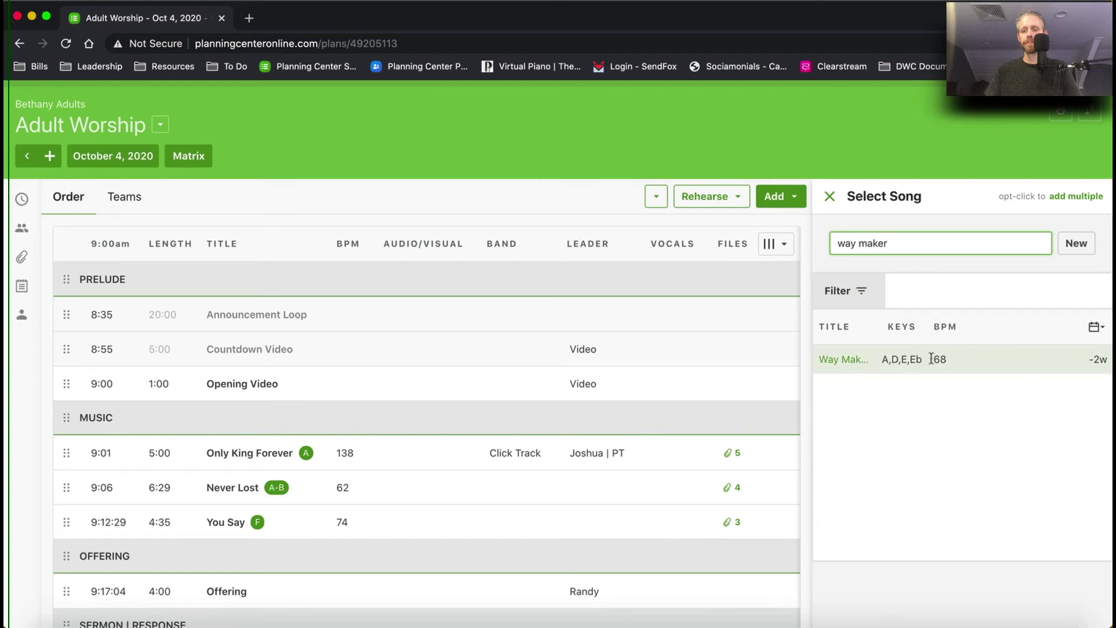
pyautogui.click(849, 360)
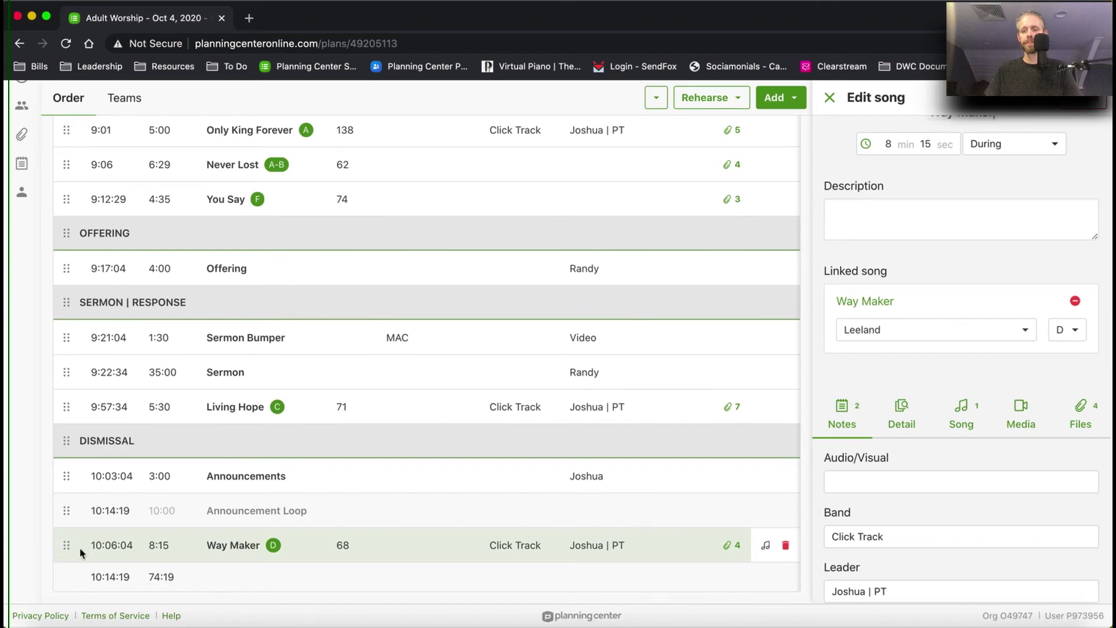
# Drag Way Maker above the DISMISSAL header, after Living Hope, and close the song editor
pyautogui.moveTo(66, 546); pyautogui.dragTo(71, 442)
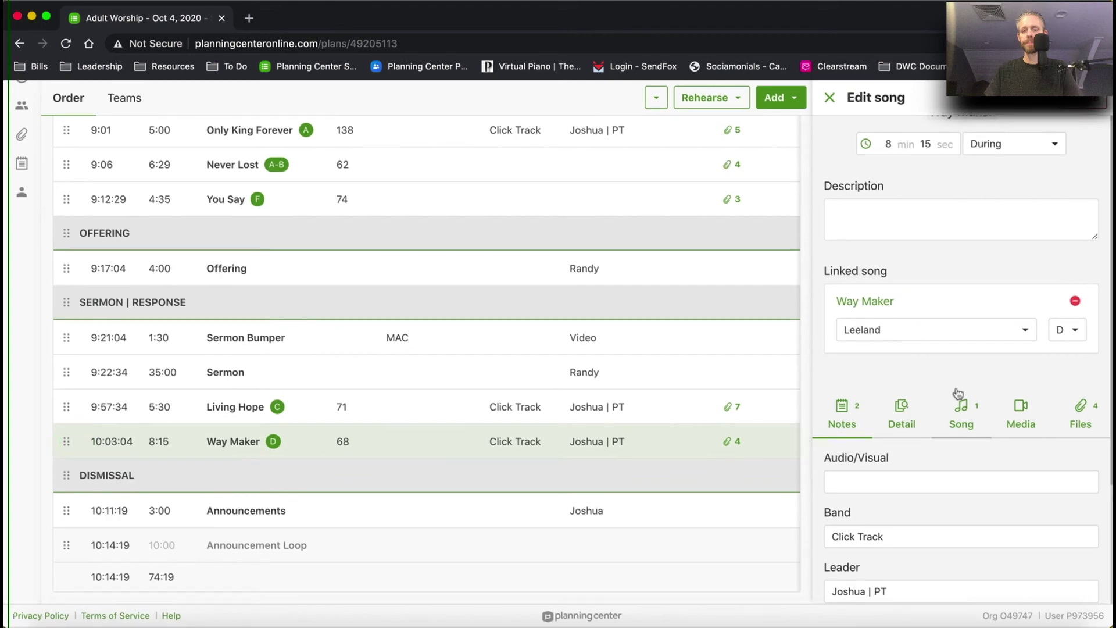
pyautogui.scroll(10, 884, 311)
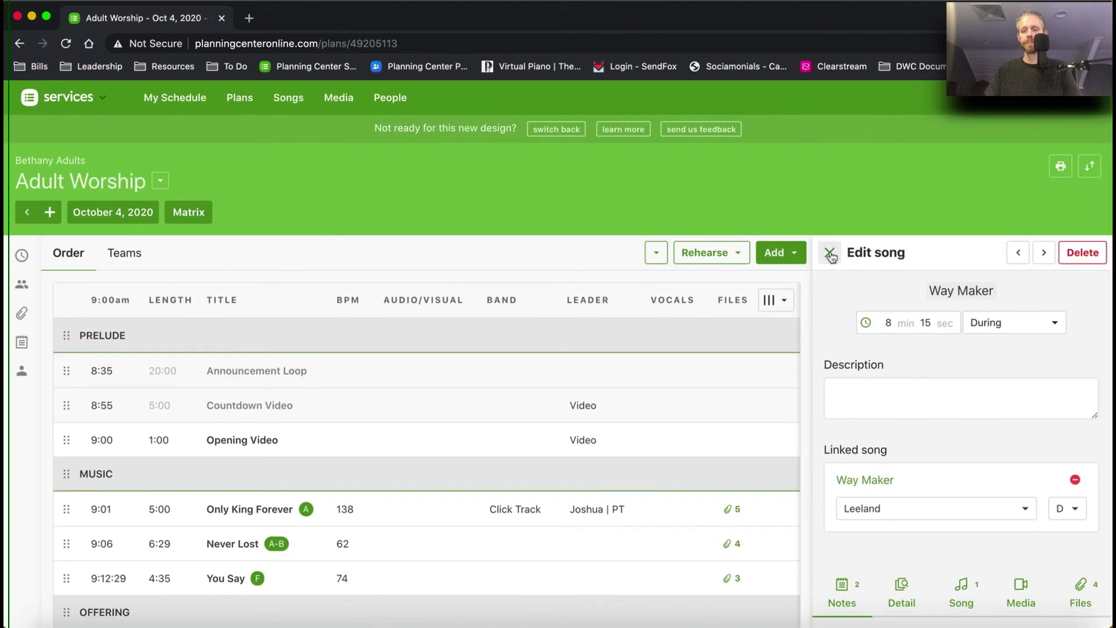
pyautogui.click(831, 255)
# Scroll down and back up through the Adult Worship order to review it
pyautogui.scroll(-2, 496, 348)
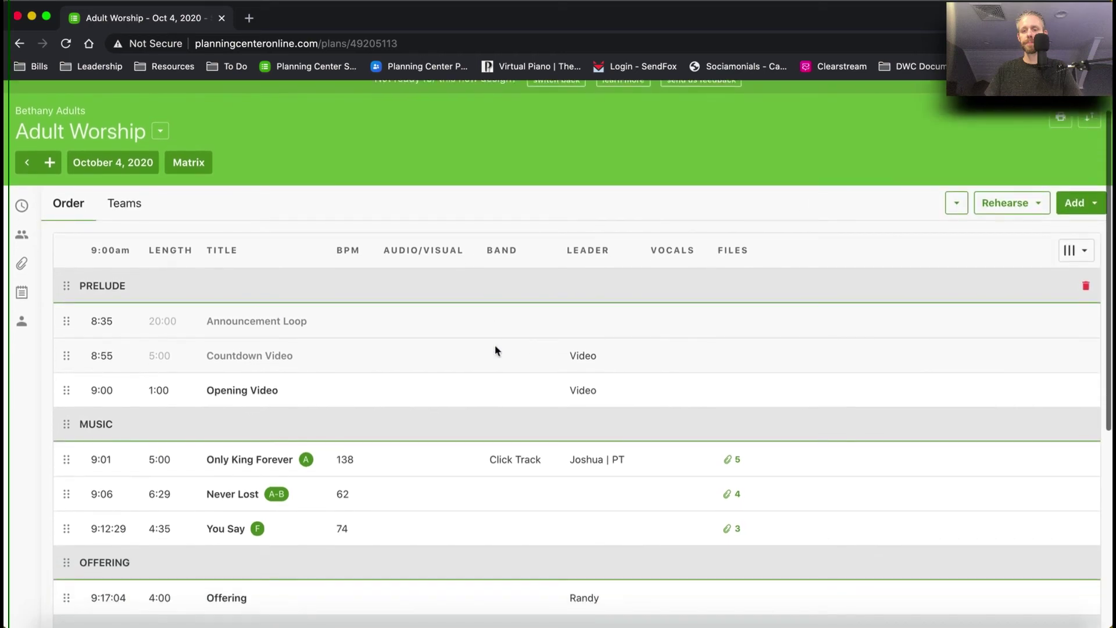
pyautogui.scroll(-3, 495, 347)
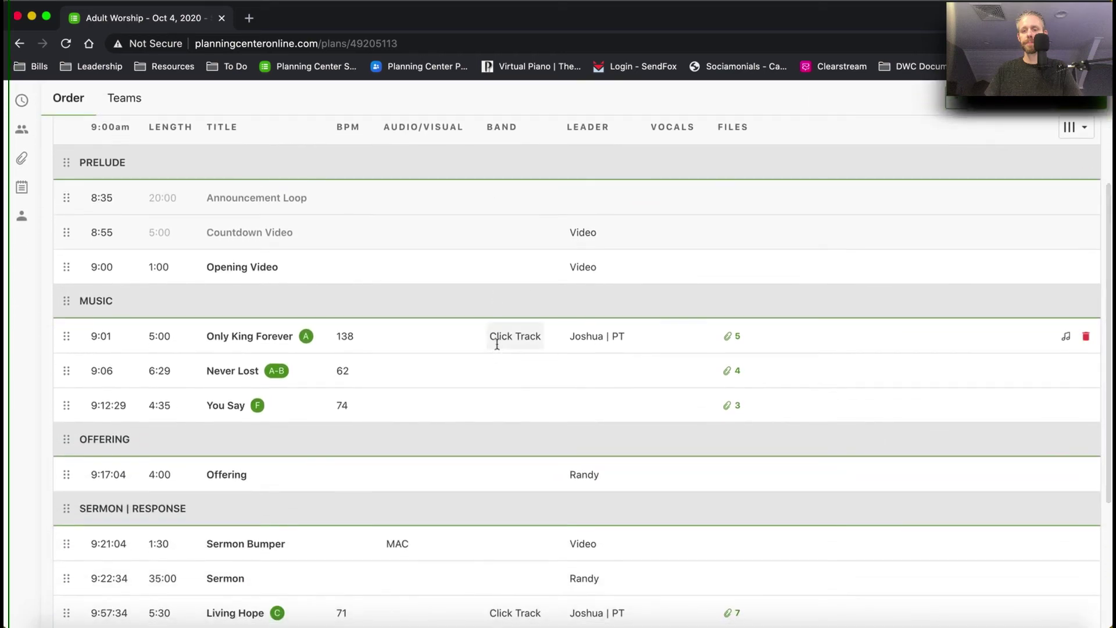
pyautogui.scroll(-2, 495, 344)
pyautogui.scroll(-2, 497, 344)
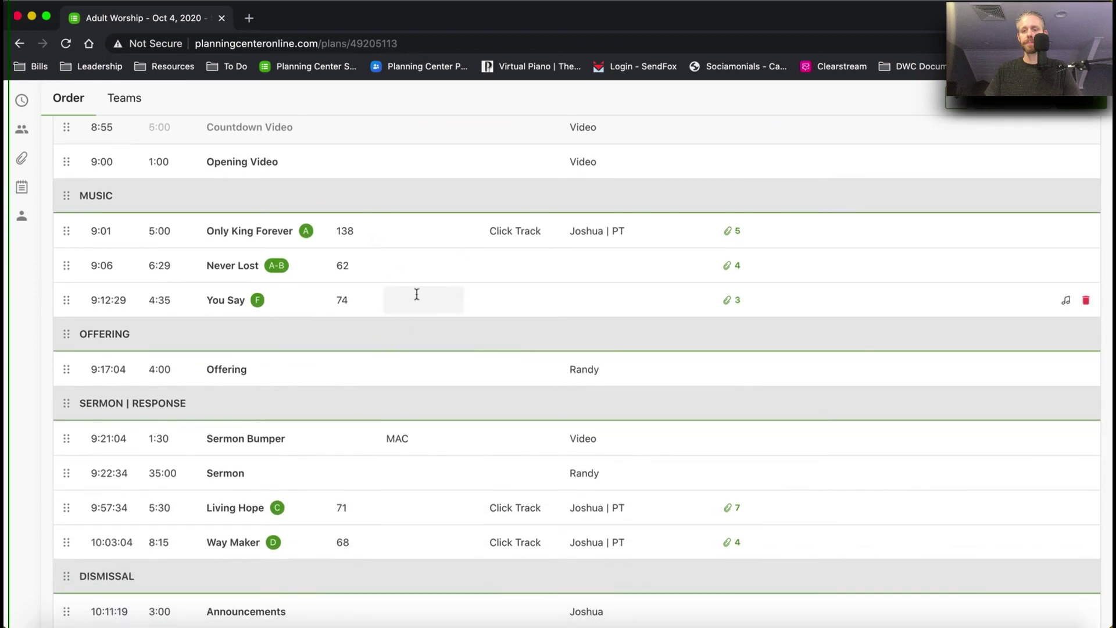
pyautogui.scroll(8, 465, 295)
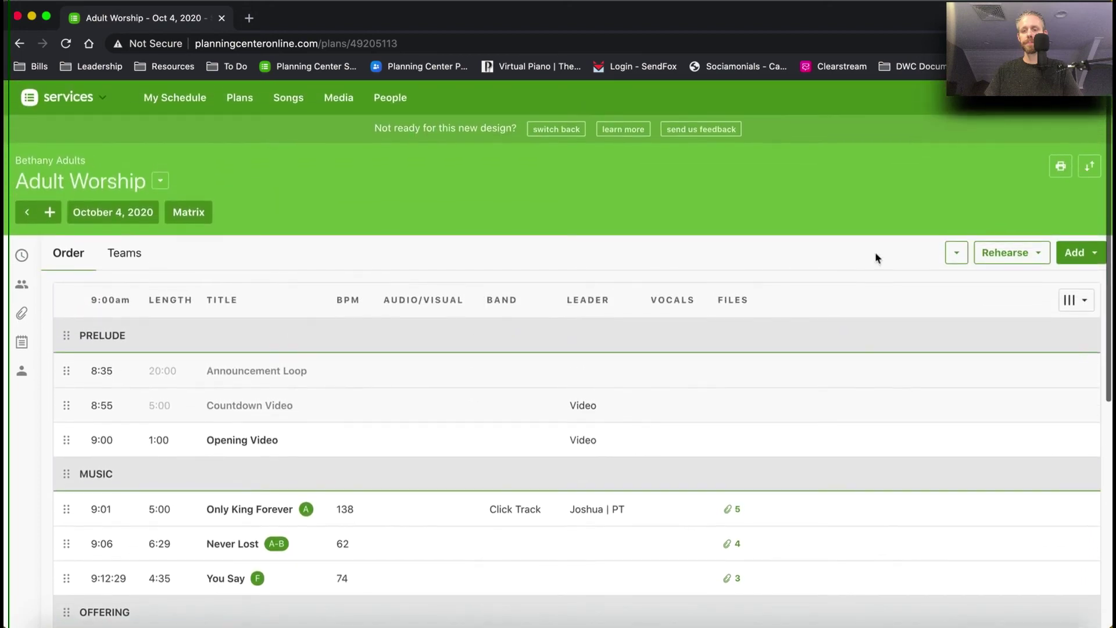
# Bring up the Select Song list again via Add > Song
pyautogui.click(1094, 252)
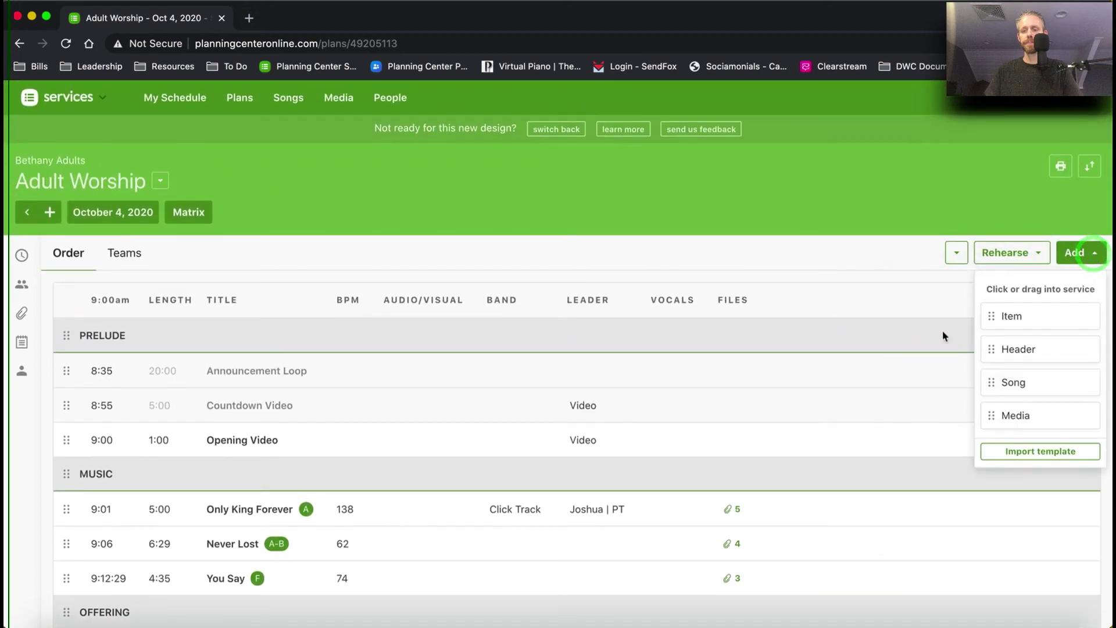
pyautogui.click(1011, 385)
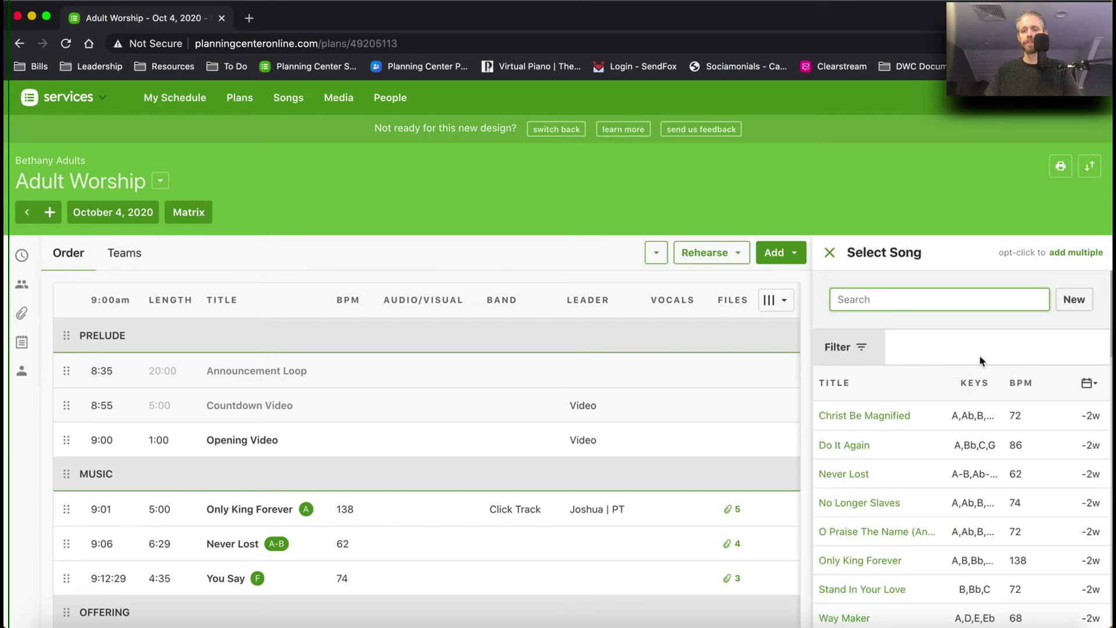
pyautogui.scroll(-3, 958, 393)
pyautogui.scroll(3, 958, 393)
# Sort the Select Song list by Last Scheduled, most recent first, and scroll back six weeks
pyautogui.click(1087, 386)
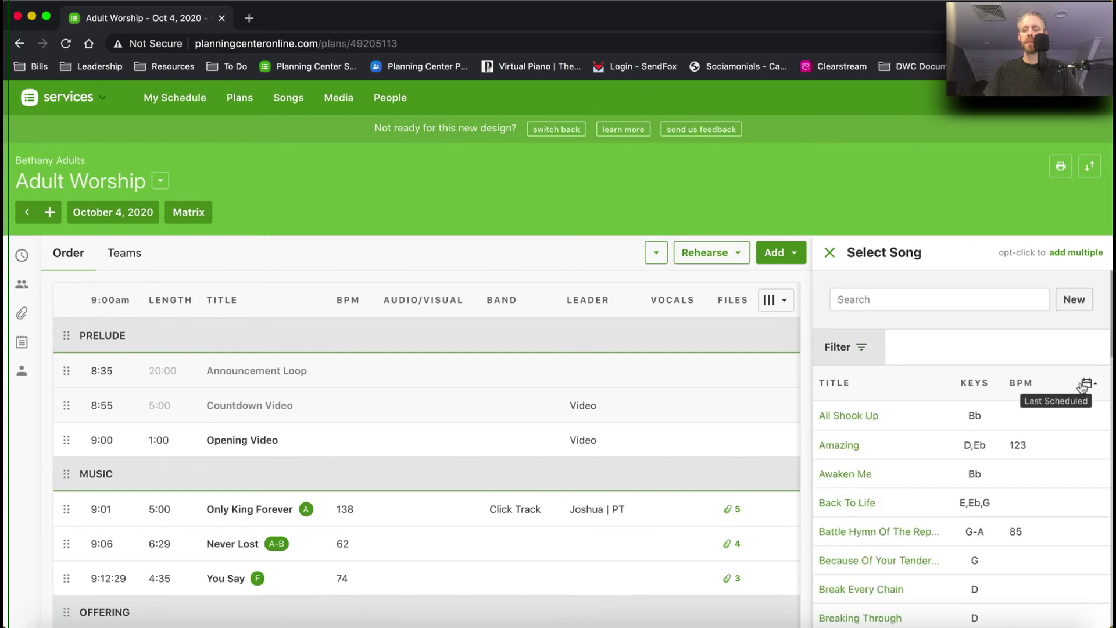
pyautogui.click(841, 388)
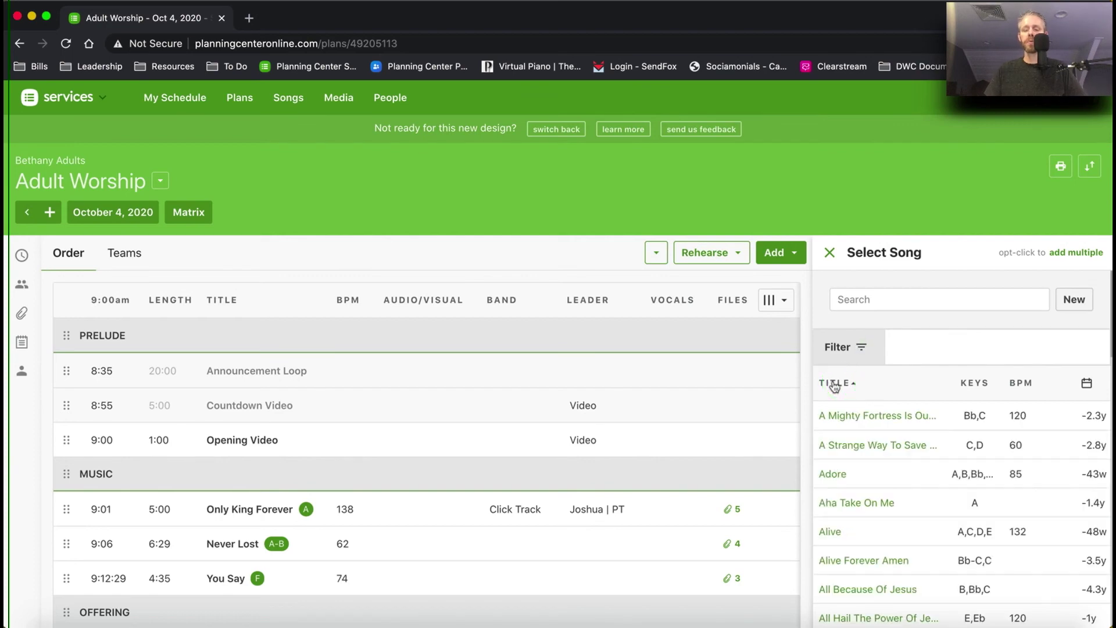
pyautogui.click(1088, 386)
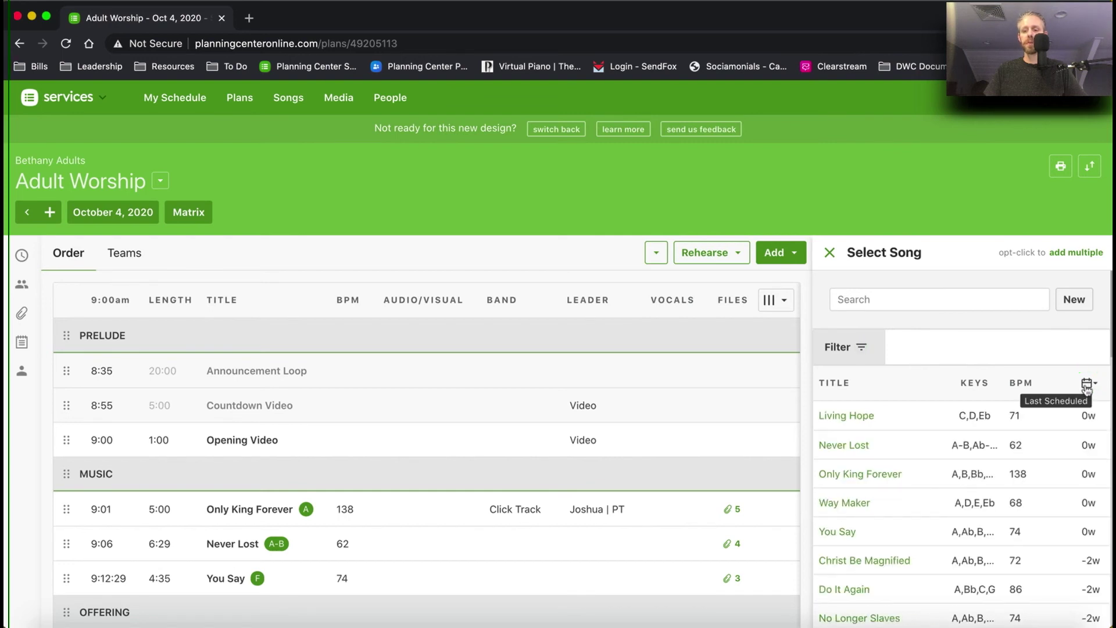
pyautogui.scroll(-4, 919, 430)
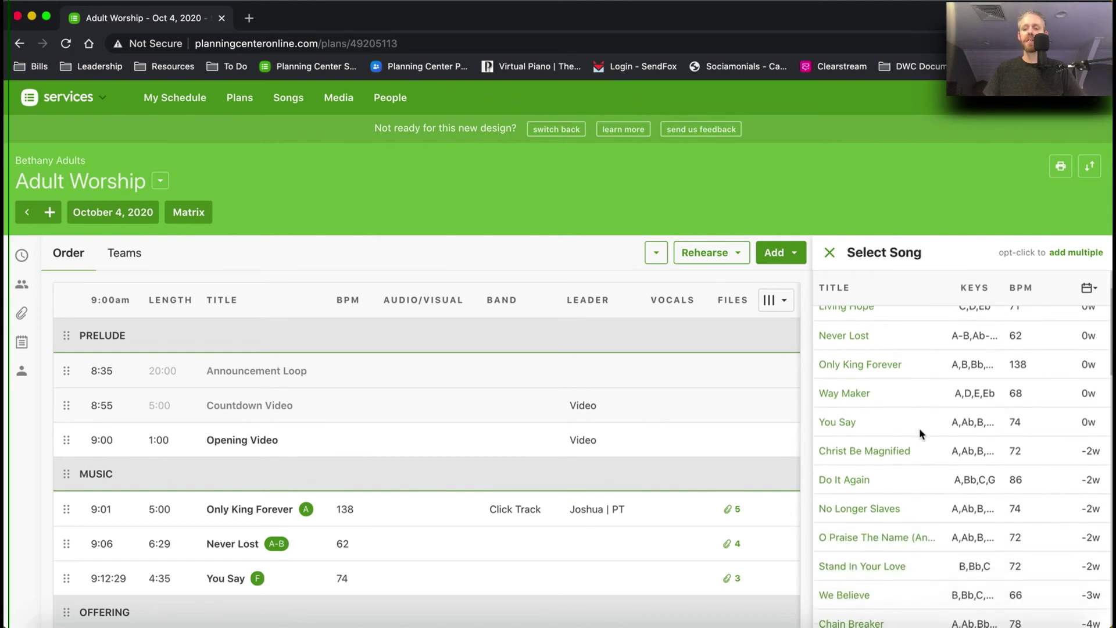
pyautogui.scroll(-2, 919, 430)
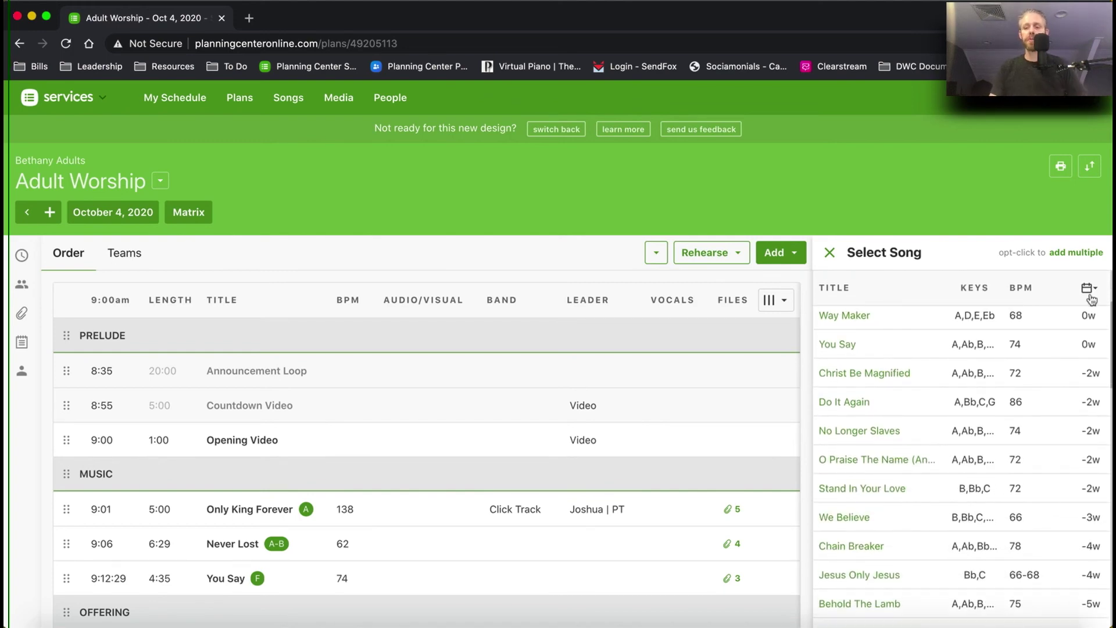
pyautogui.scroll(-2, 1031, 422)
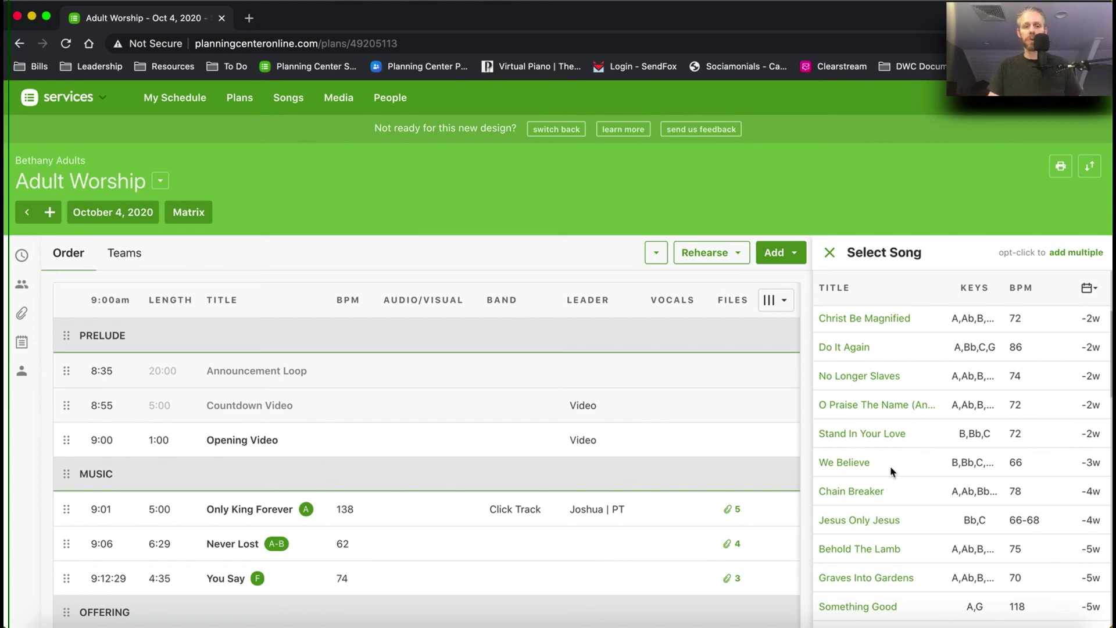
pyautogui.scroll(-1, 894, 468)
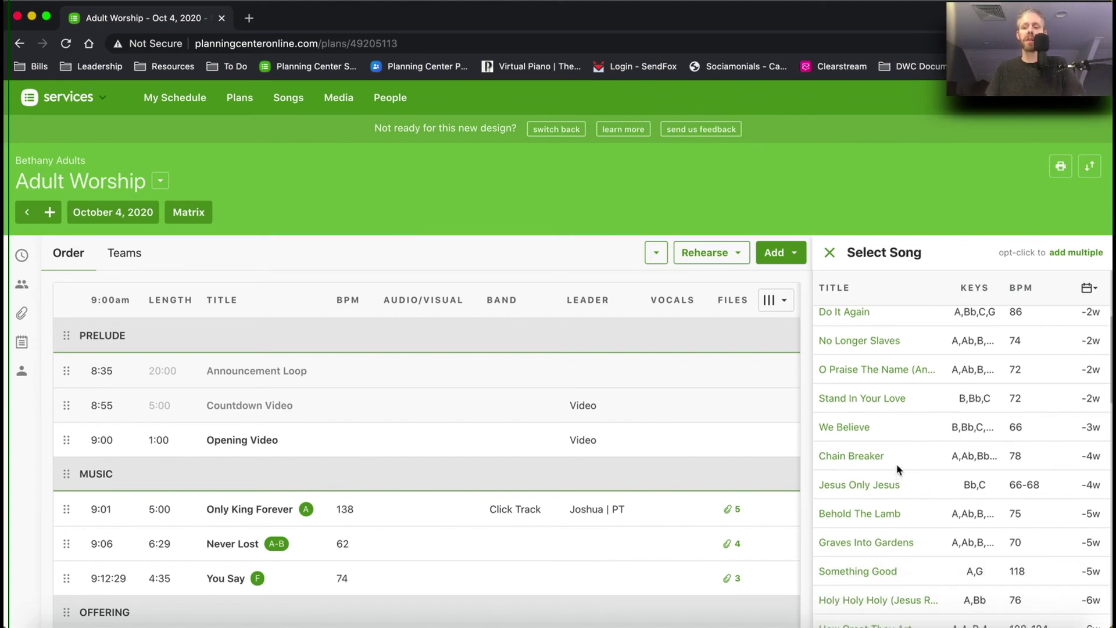
pyautogui.scroll(-2, 897, 468)
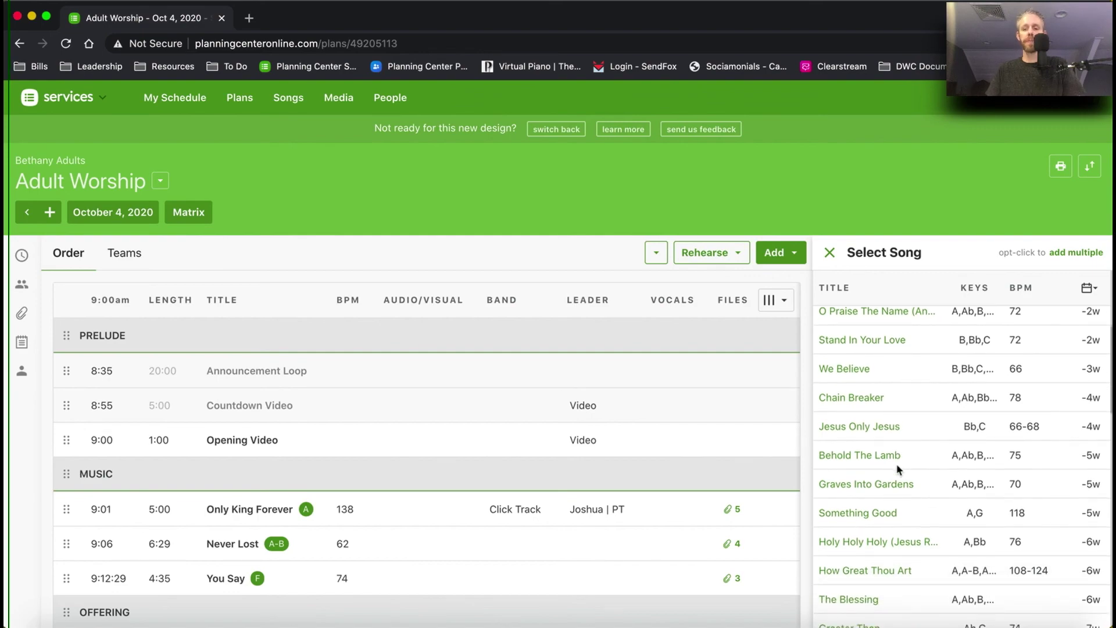